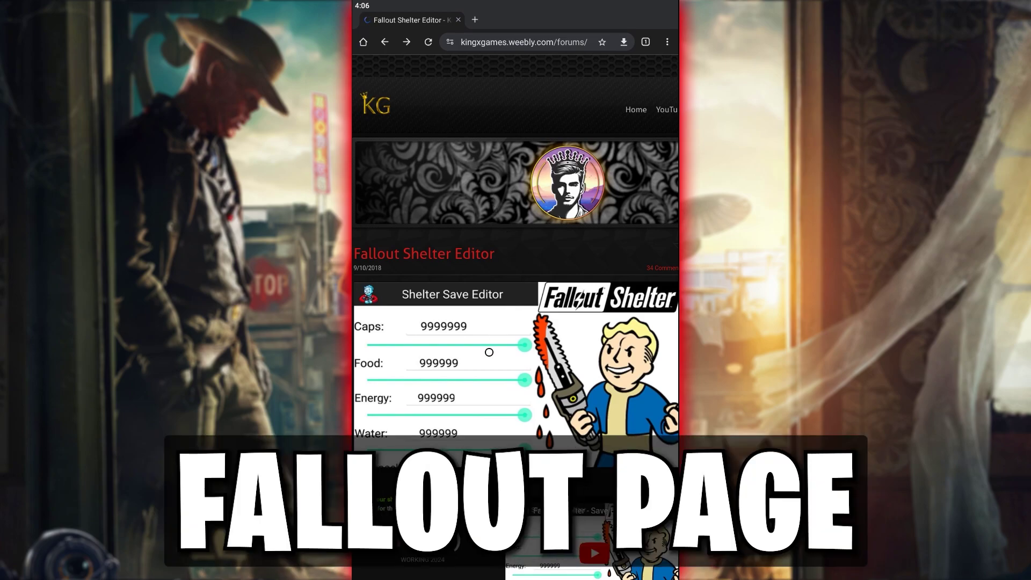
Open the Android installation details on the Fallout Shelter Editor page
{"action": "scroll", "coordinate": [489, 352], "scroll_direction": "down", "scroll_amount": 15}
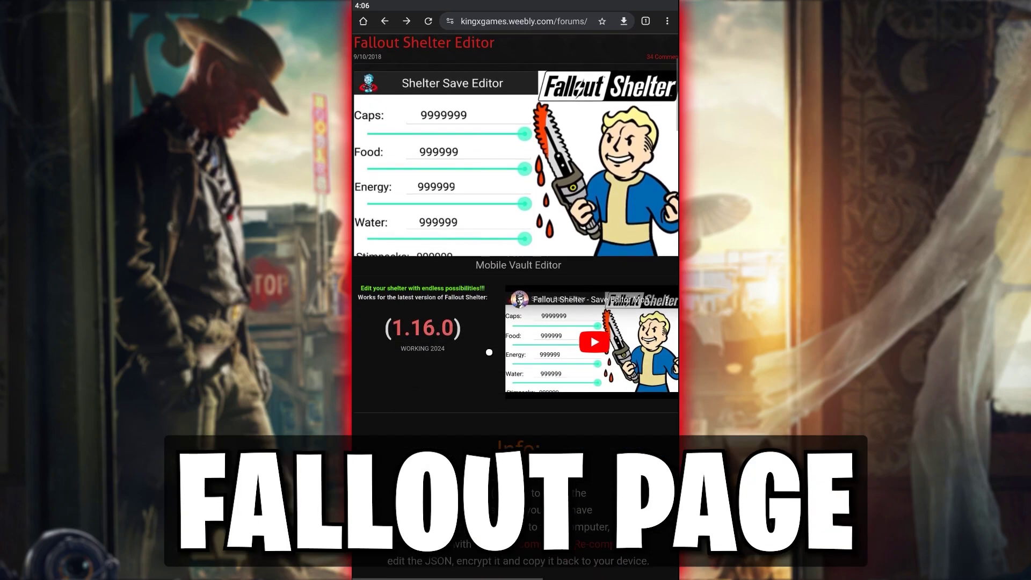
{"action": "scroll", "coordinate": [495, 352], "scroll_direction": "down", "scroll_amount": 5}
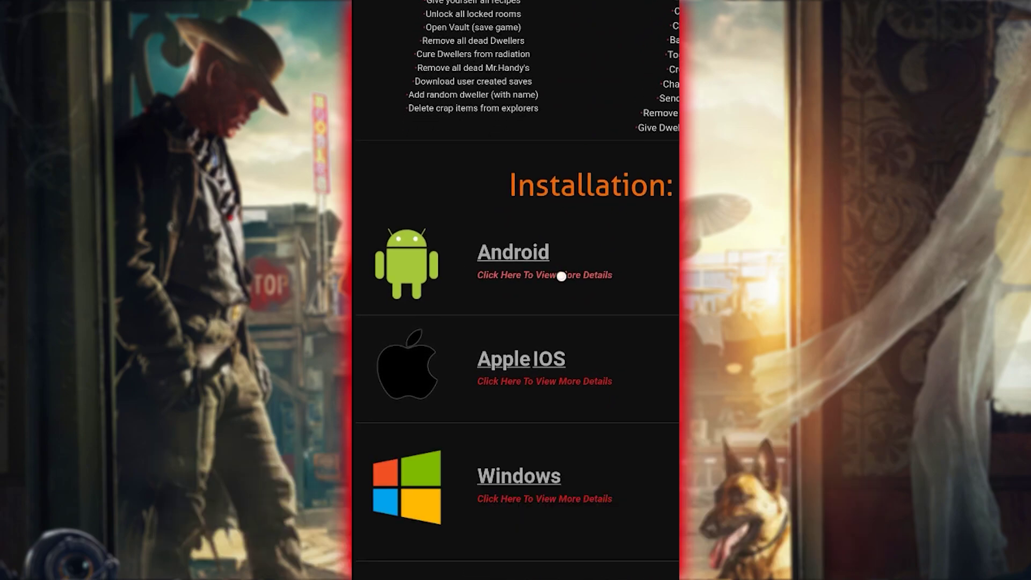
{"action": "left_click", "coordinate": [561, 276]}
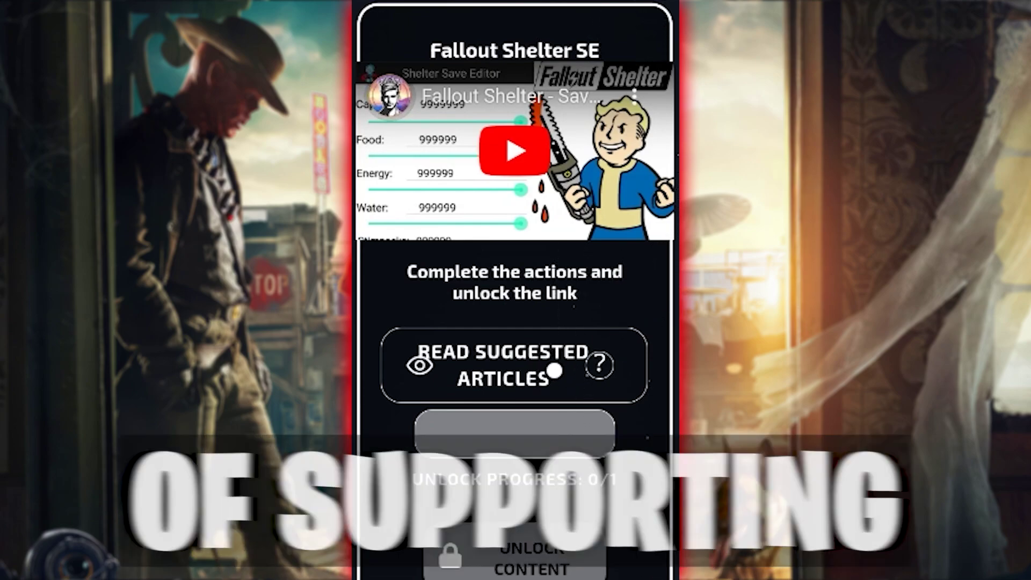
Complete the "Read Suggested Articles" unlock action by viewing the sponsored home-value article and closing it
{"action": "left_click", "coordinate": [555, 370]}
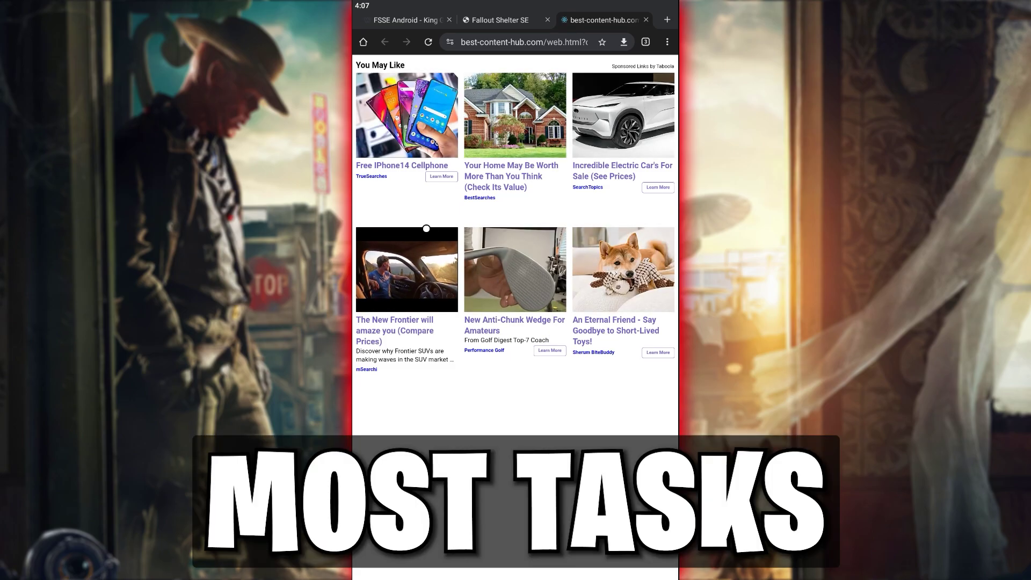
{"action": "left_click", "coordinate": [518, 173]}
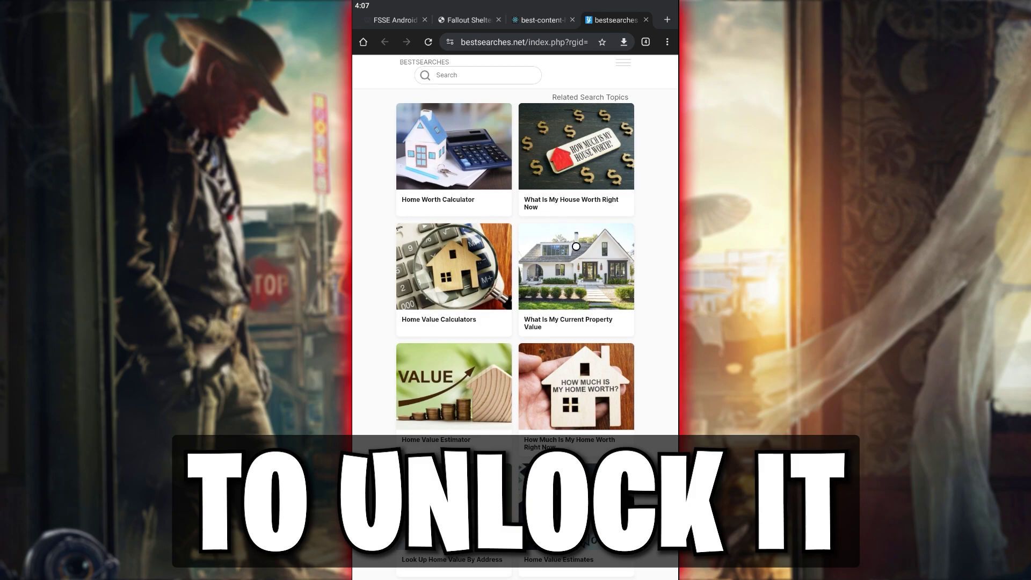
{"action": "scroll", "coordinate": [576, 246], "scroll_direction": "down", "scroll_amount": 1}
{"action": "scroll", "coordinate": [576, 246], "scroll_direction": "up", "scroll_amount": 1}
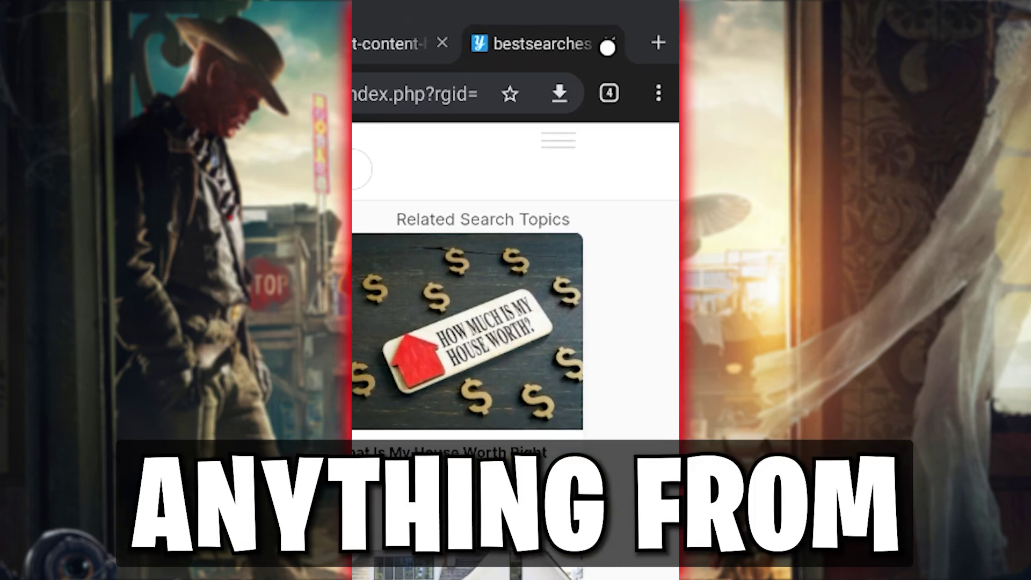
{"action": "left_click", "coordinate": [608, 46]}
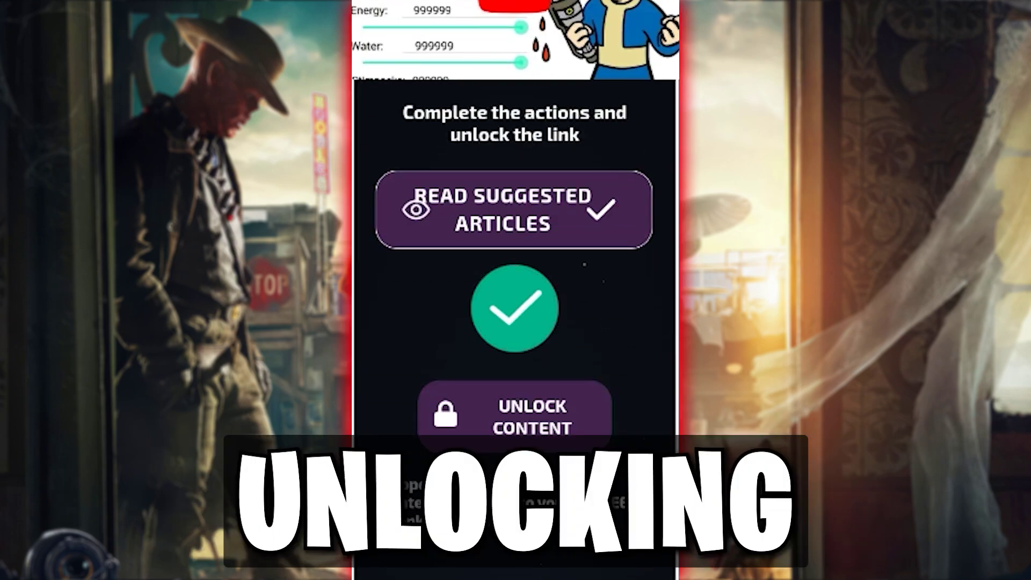
Unlock the content, download KingGames.apk from MediaFire and open the downloaded file
{"action": "left_click", "coordinate": [527, 421]}
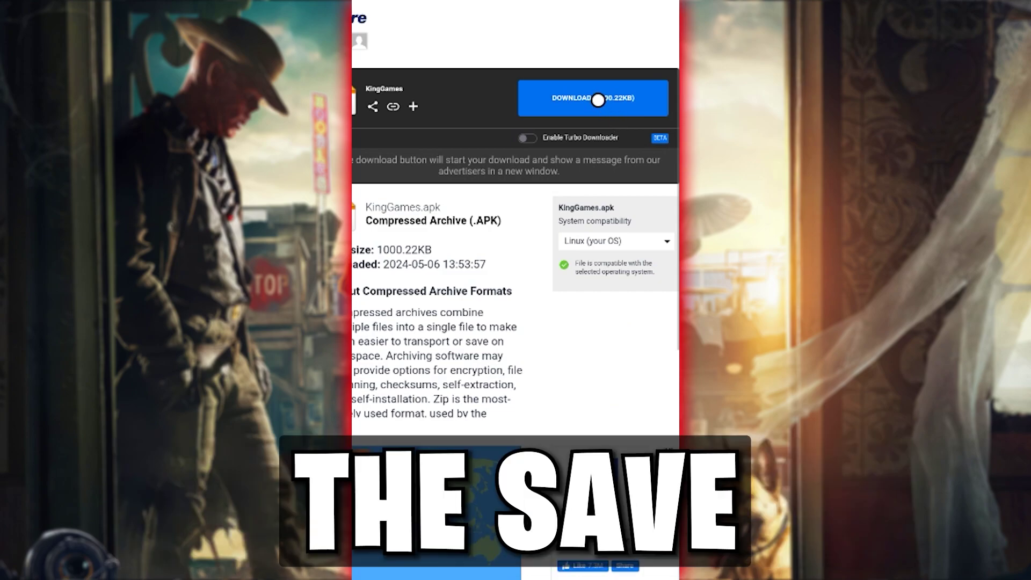
{"action": "left_click", "coordinate": [598, 100]}
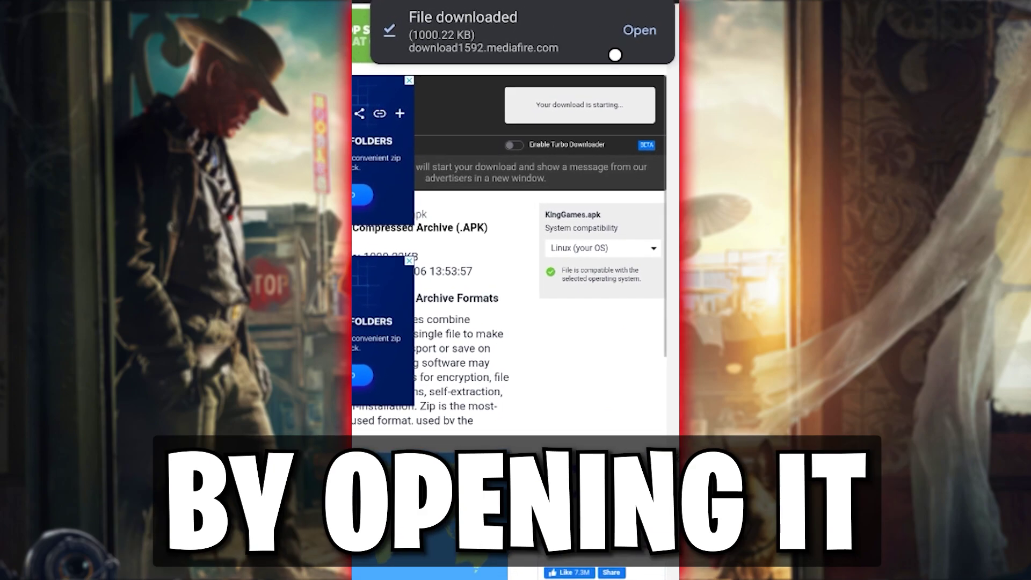
{"action": "left_click", "coordinate": [647, 25]}
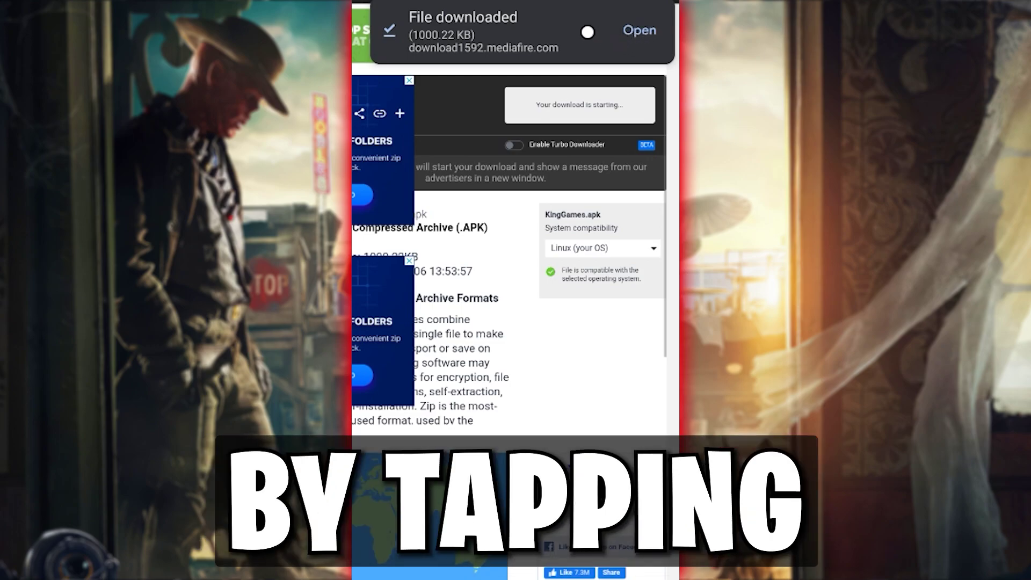
Switch to ZArchiver and open KingGames.apk from the device's Download folder to install it
{"action": "left_click_drag", "start_coordinate": [588, 32], "coordinate": [429, 363]}
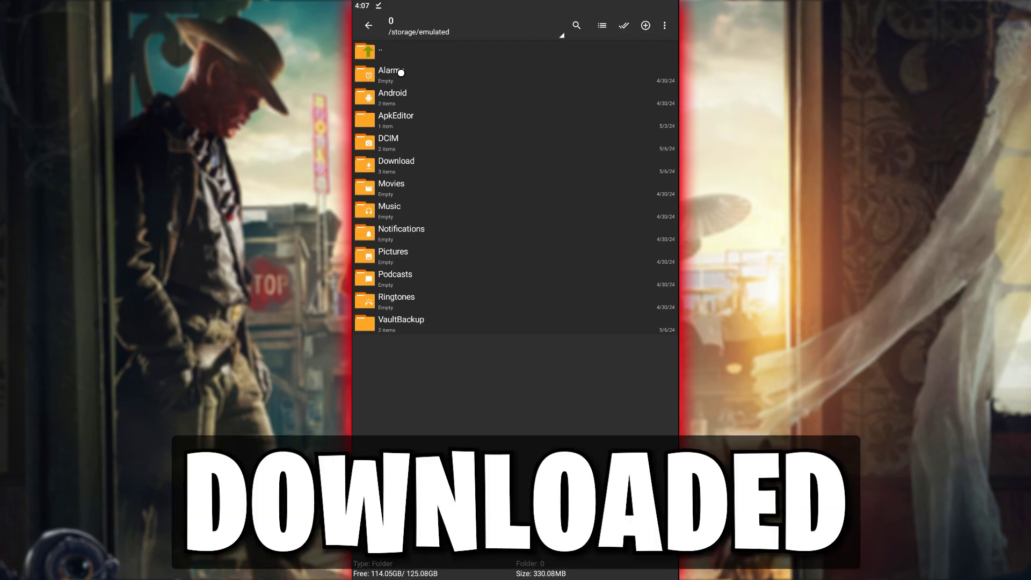
{"action": "left_click", "coordinate": [427, 166]}
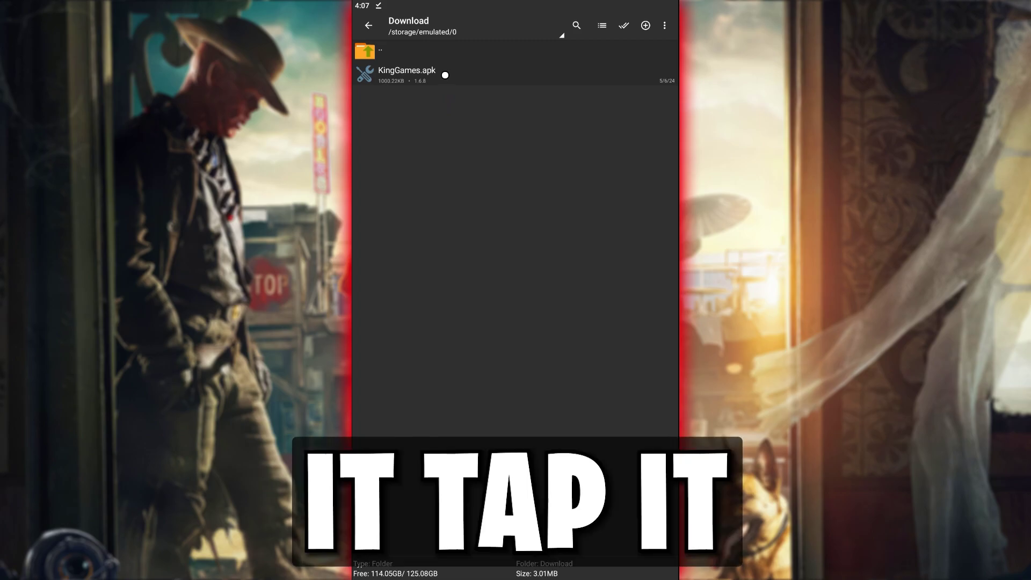
{"action": "left_click", "coordinate": [445, 75]}
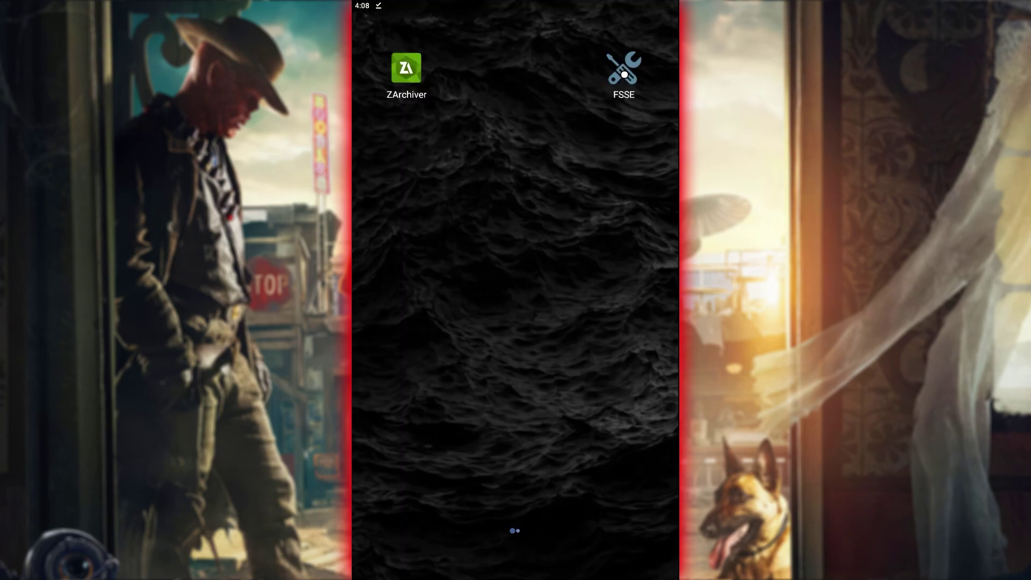
Launch the FSSE app and back up Vault #1 under the name "Backup!!"
{"action": "left_click", "coordinate": [624, 75]}
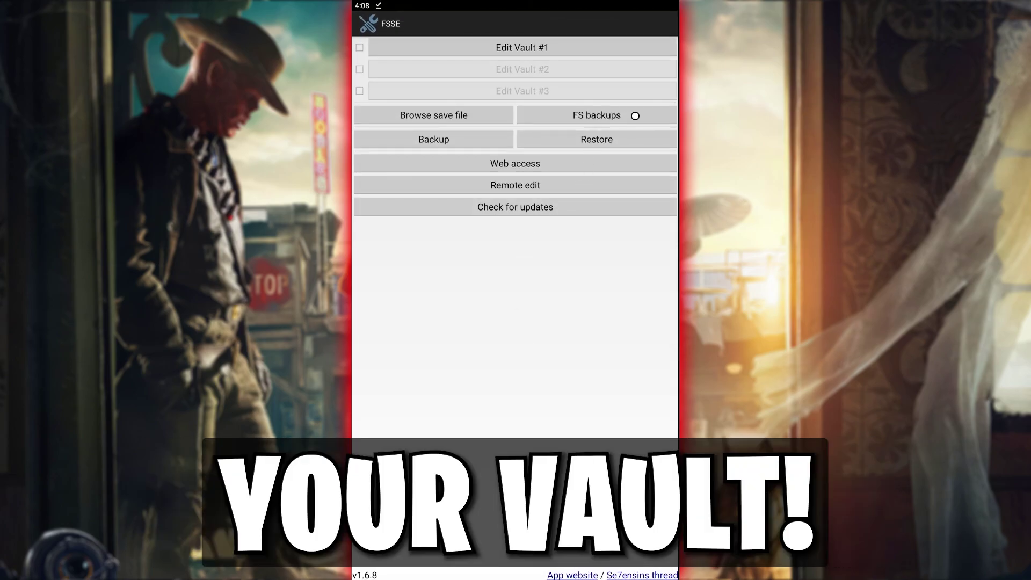
{"action": "left_click", "coordinate": [359, 47]}
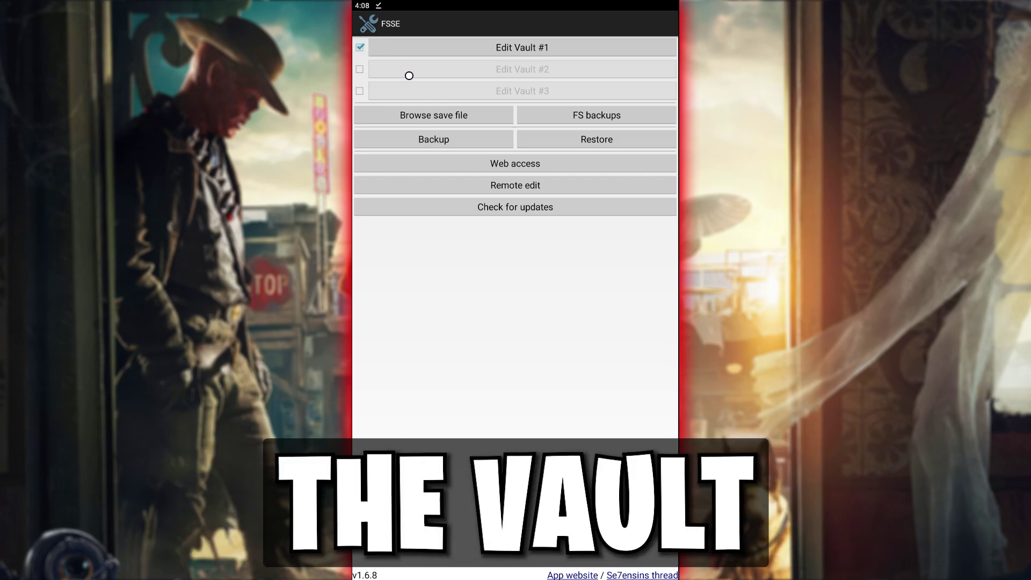
{"action": "left_click", "coordinate": [450, 132]}
{"action": "type", "text": "Backup!!"}
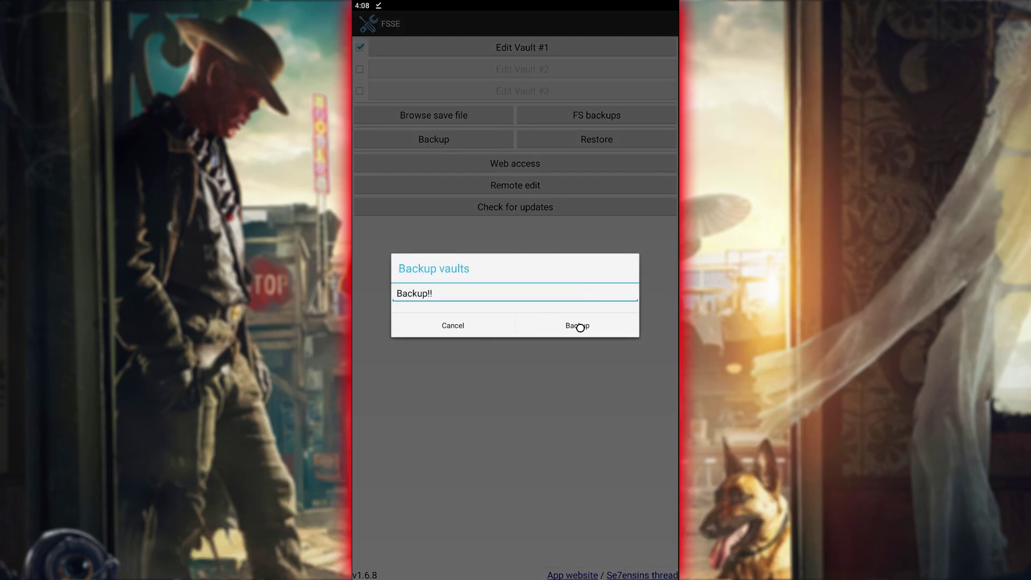
{"action": "left_click", "coordinate": [580, 327]}
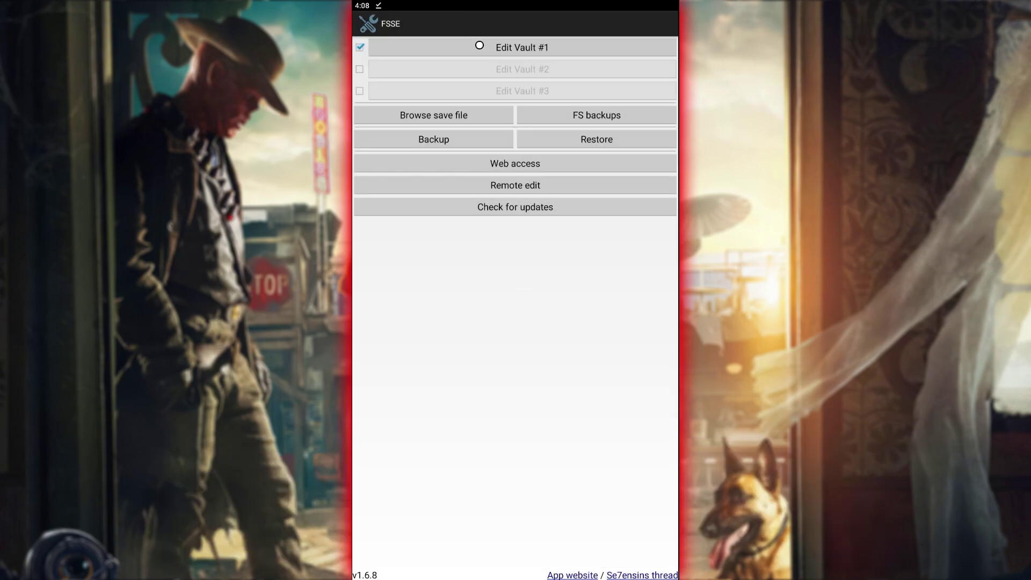
Open Vault #1 and its vault info for editing, and save the vault
{"action": "left_click", "coordinate": [477, 46]}
{"action": "left_click", "coordinate": [450, 65]}
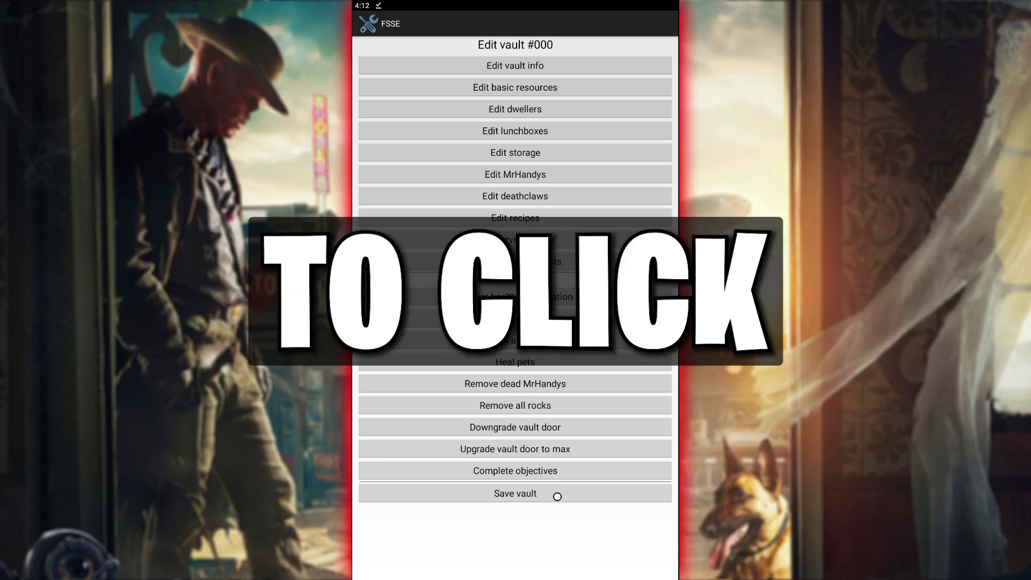
{"action": "left_click", "coordinate": [555, 491]}
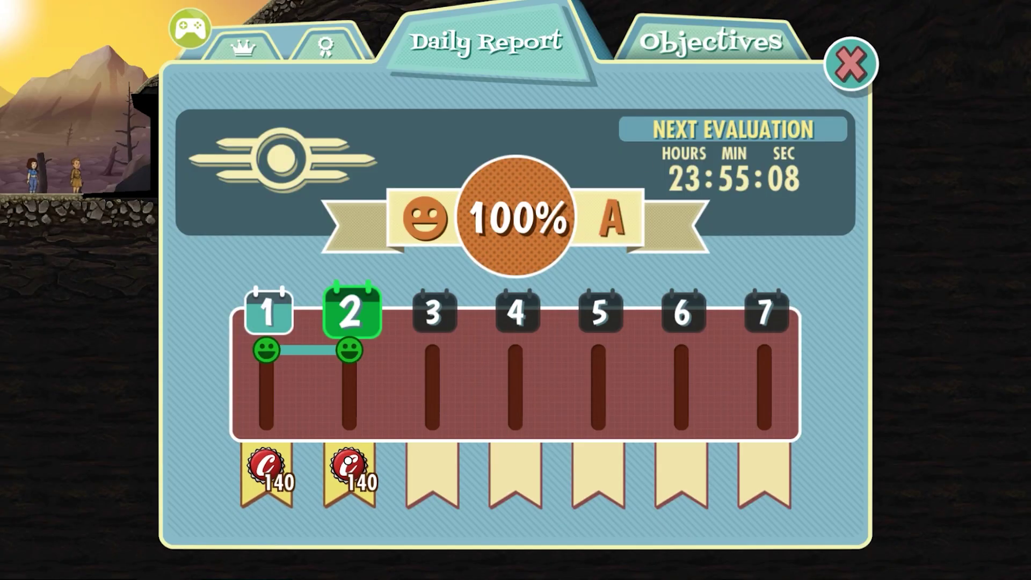
In Fallout Shelter, dismiss the daily report and postpone the Vault 33 suit offer
{"action": "key", "text": "Escape"}
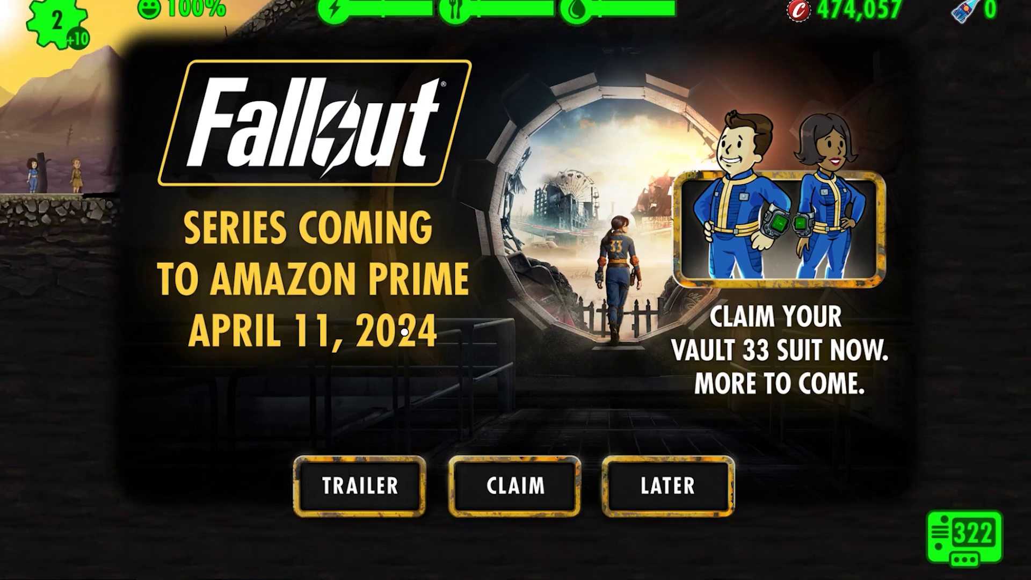
{"action": "left_click", "coordinate": [638, 491]}
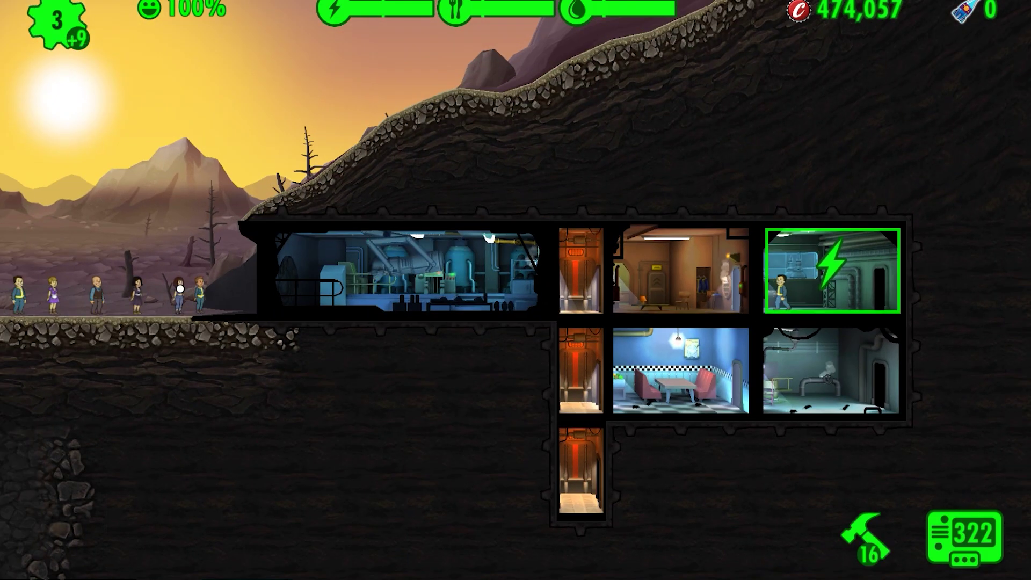
Examine the SPECIAL stats of a dweller waiting outside the vault and the list of rooms to build
{"action": "left_click", "coordinate": [186, 289]}
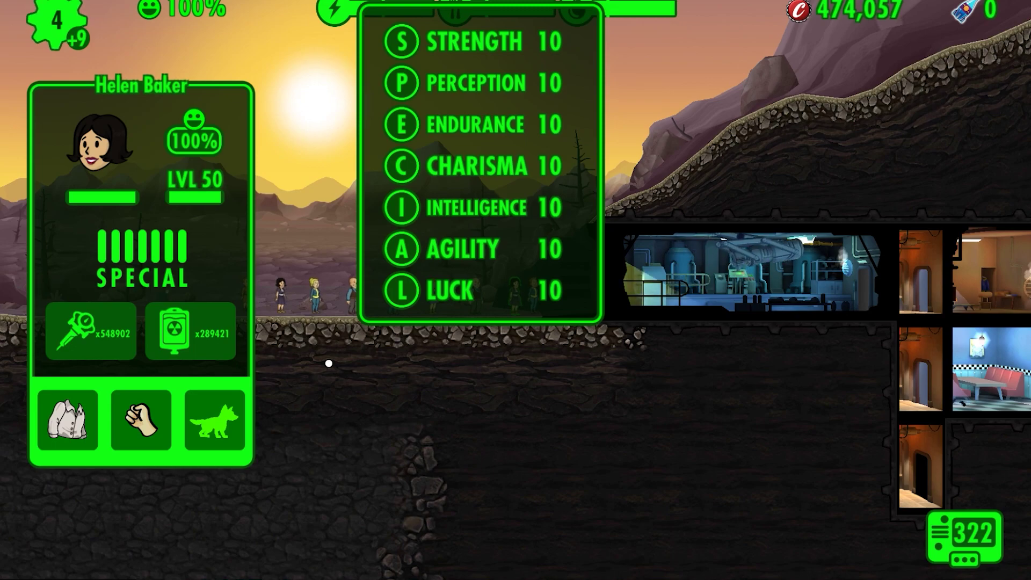
{"action": "left_click", "coordinate": [328, 363]}
{"action": "left_click", "coordinate": [650, 275]}
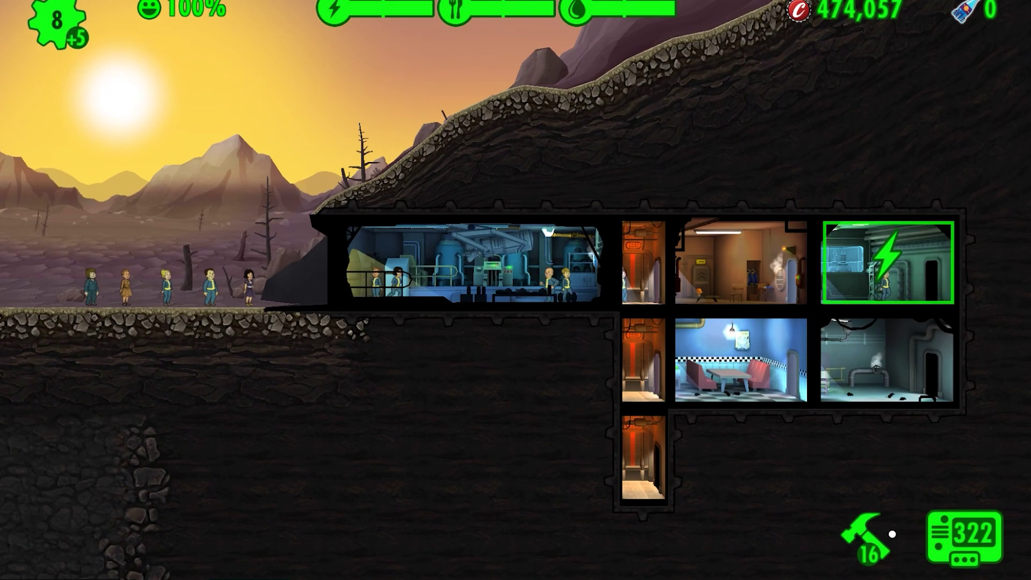
{"action": "left_click", "coordinate": [863, 534]}
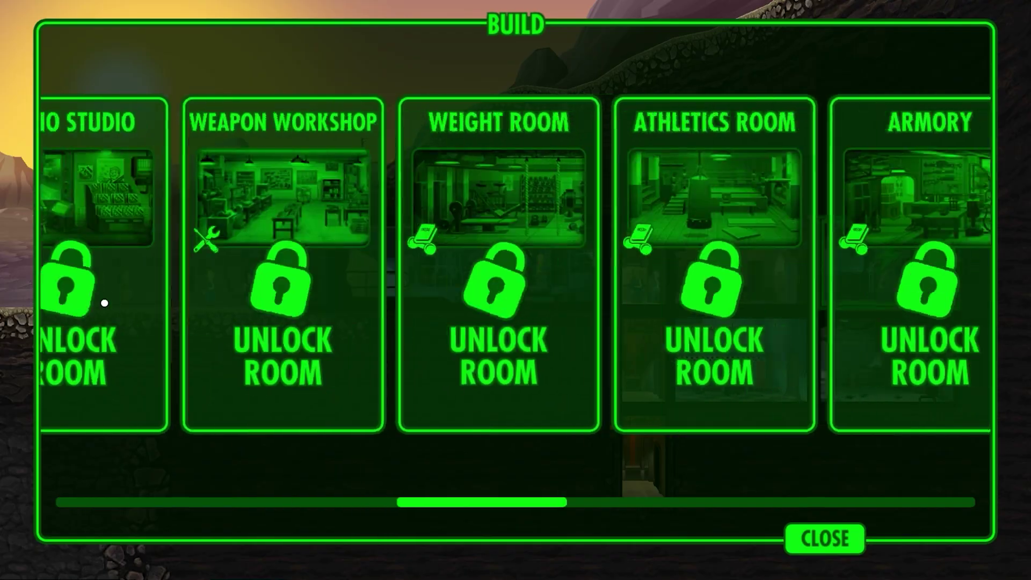
{"action": "key", "text": "Escape"}
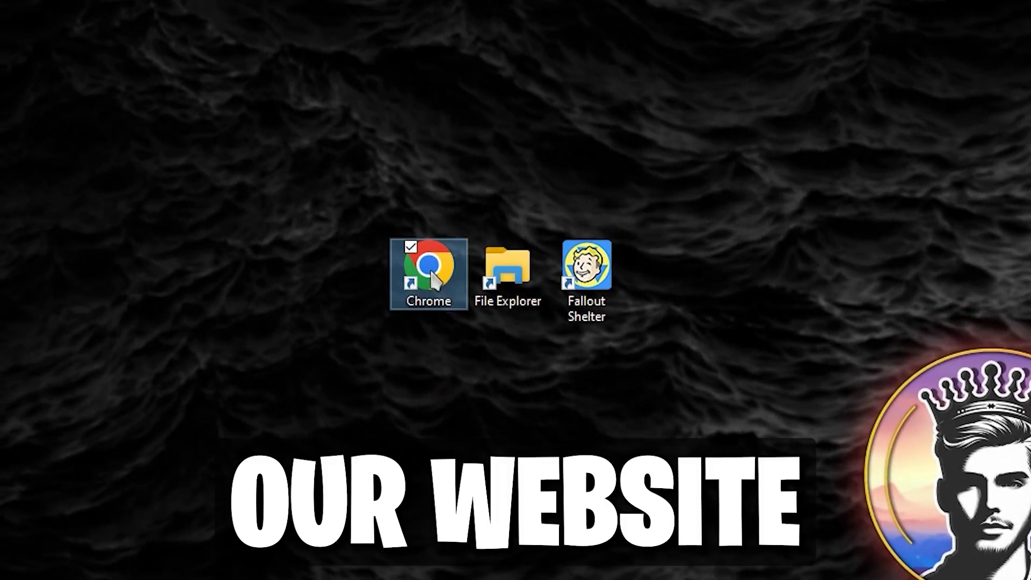
Switch to Chrome on the PC and open the Windows installation details on the Fallout Shelter Editor page
{"action": "double_click", "coordinate": [434, 274]}
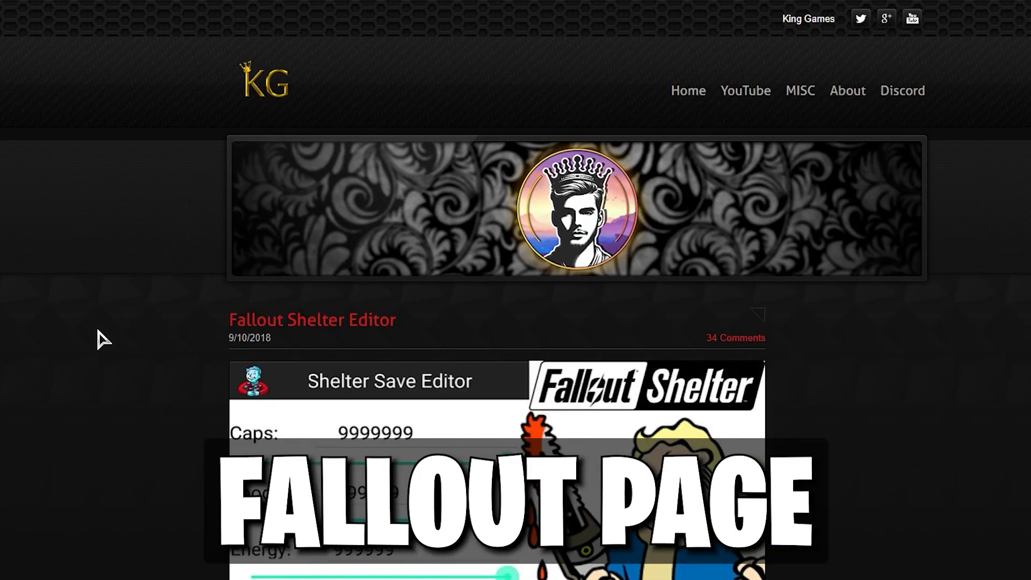
{"action": "scroll", "coordinate": [98, 330], "scroll_direction": "down", "scroll_amount": 20}
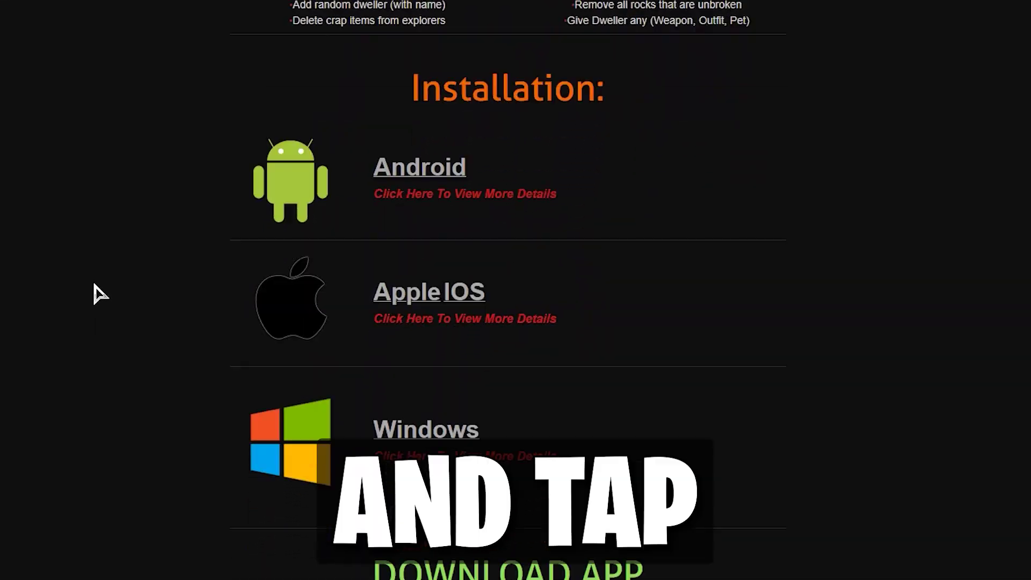
{"action": "scroll", "coordinate": [98, 295], "scroll_direction": "down", "scroll_amount": 3}
{"action": "left_click", "coordinate": [506, 378]}
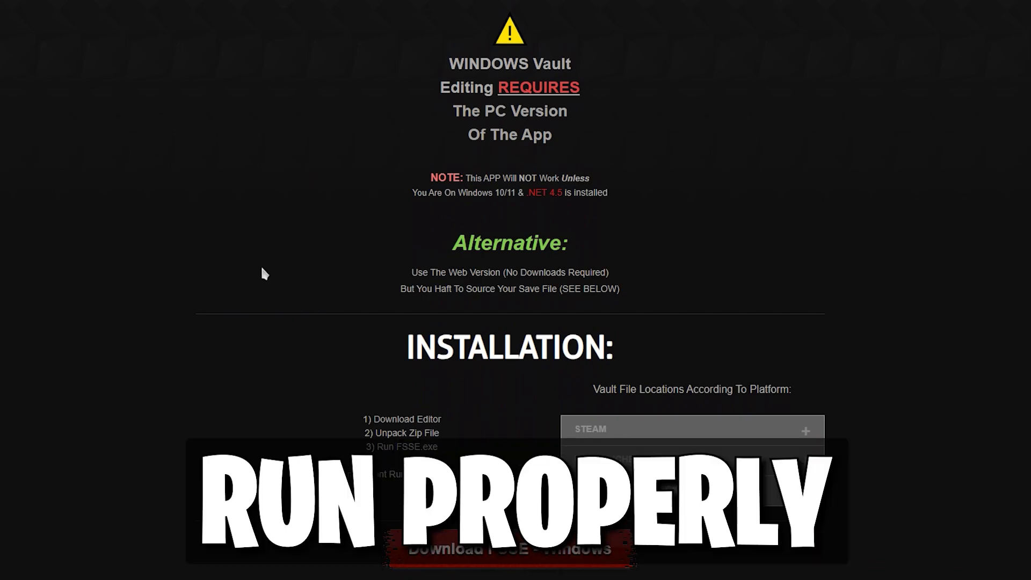
Open the linked .NET 4.5 page and download Microsoft .NET Framework 4.5 in English
{"action": "scroll", "coordinate": [302, 247], "scroll_direction": "down", "scroll_amount": 1}
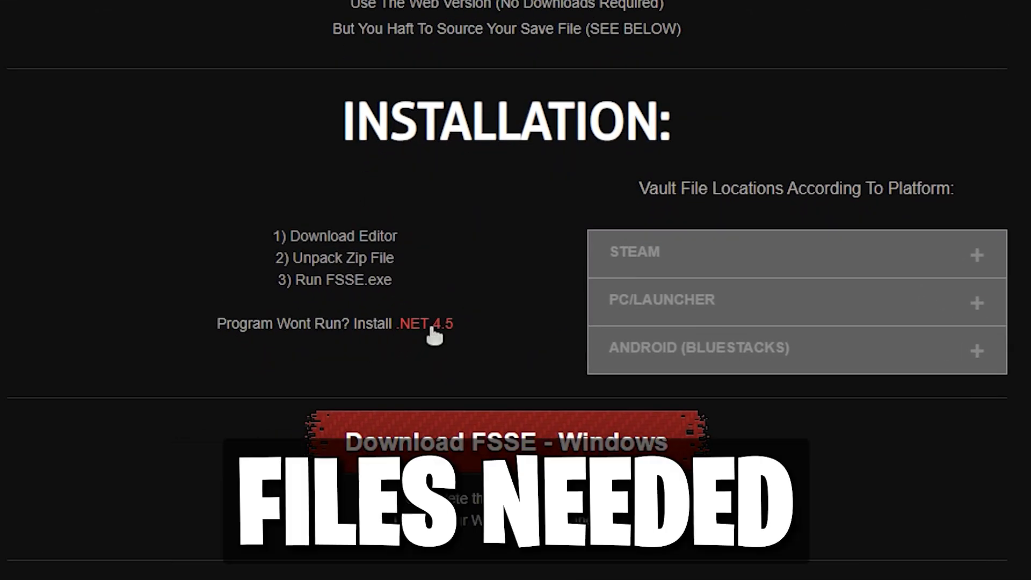
{"action": "left_click", "coordinate": [431, 326]}
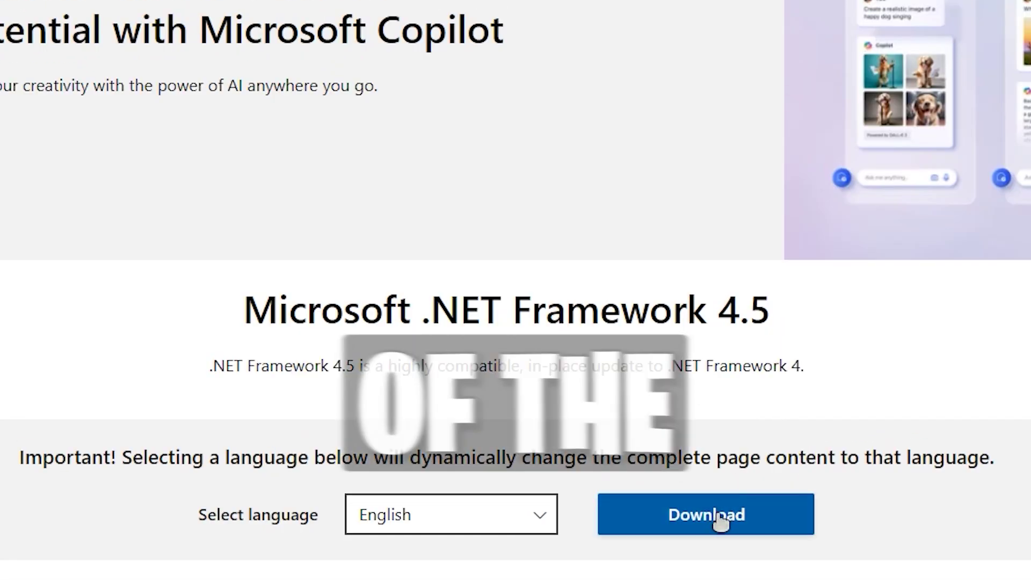
{"action": "left_click", "coordinate": [722, 452]}
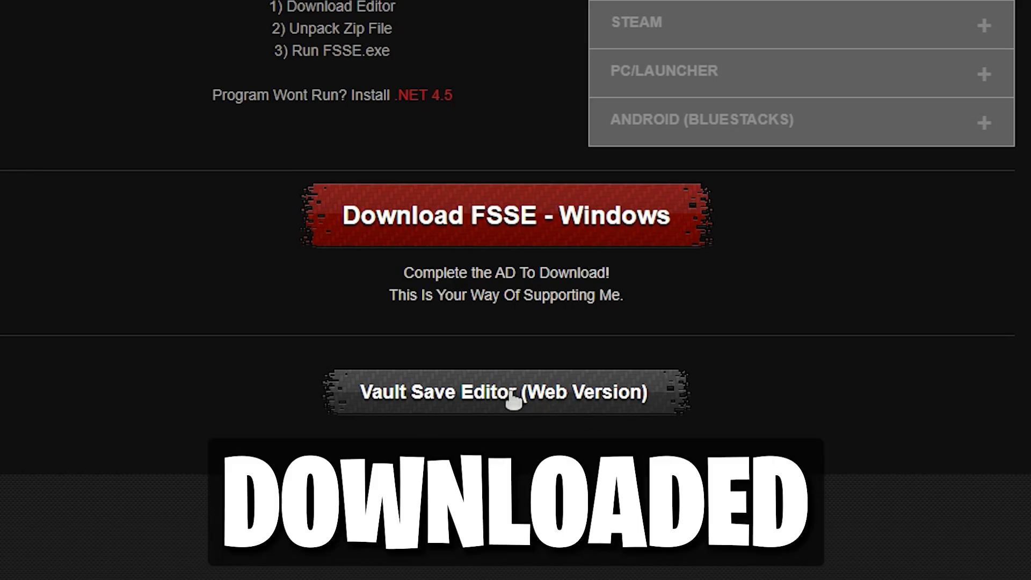
View the vault file locations for Steam, PC/Launcher and Android (BlueStacks) on the Windows installation page
{"action": "scroll", "coordinate": [913, 300], "scroll_direction": "up", "scroll_amount": 5}
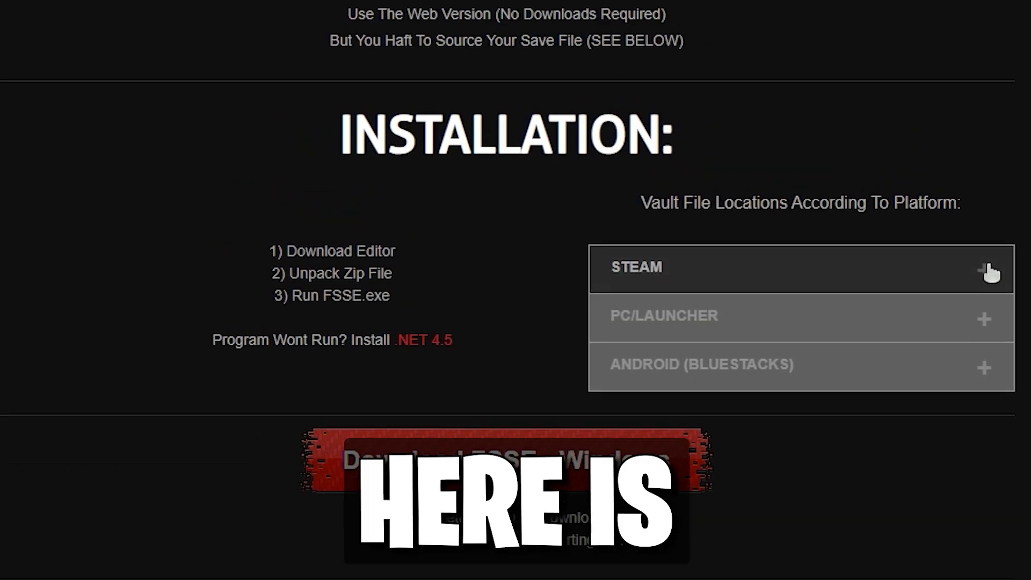
{"action": "left_click", "coordinate": [990, 271]}
{"action": "left_click", "coordinate": [989, 373]}
{"action": "left_click", "coordinate": [990, 436]}
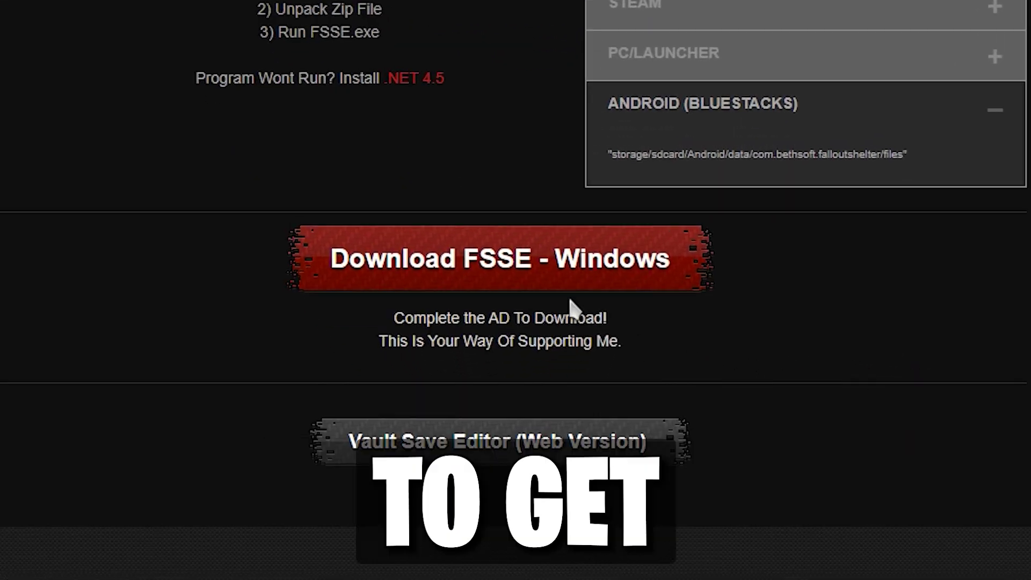
Open the FSSE - Windows download link, complete the search trends action to unlock the content, and download FSSE Windows.zip
{"action": "left_click", "coordinate": [537, 412]}
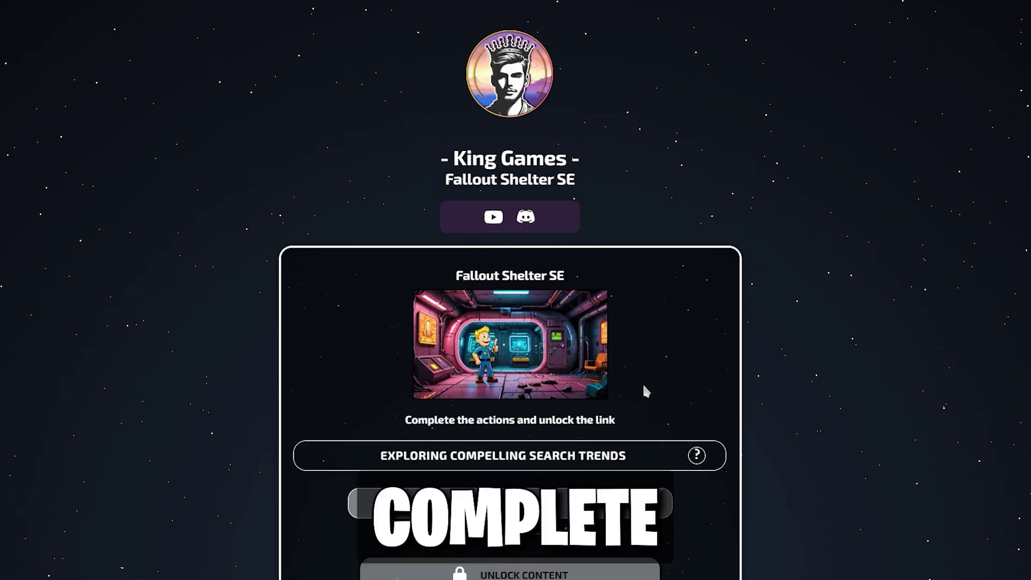
{"action": "left_click", "coordinate": [656, 457]}
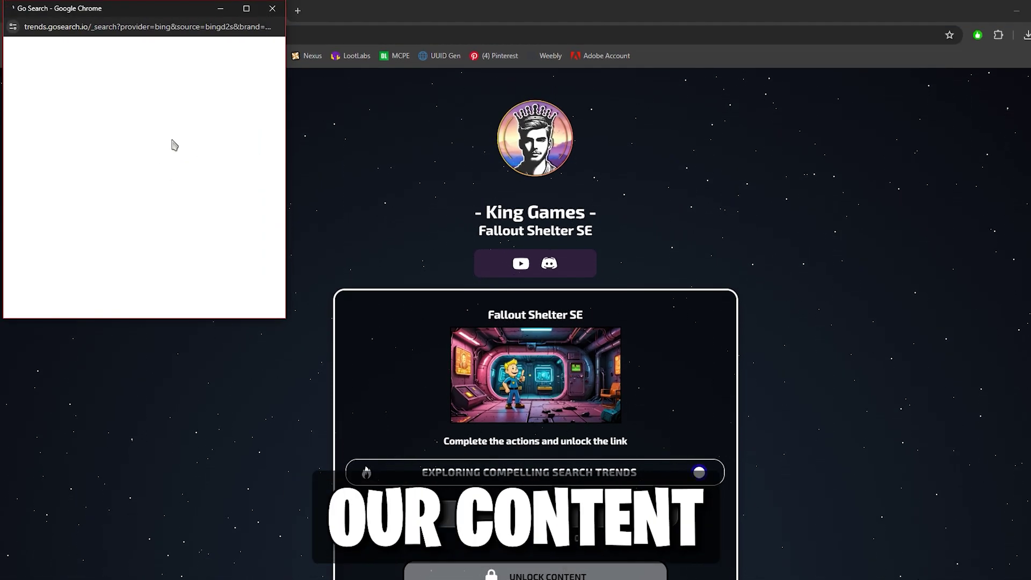
{"action": "left_click_drag", "start_coordinate": [280, 59], "coordinate": [281, 102]}
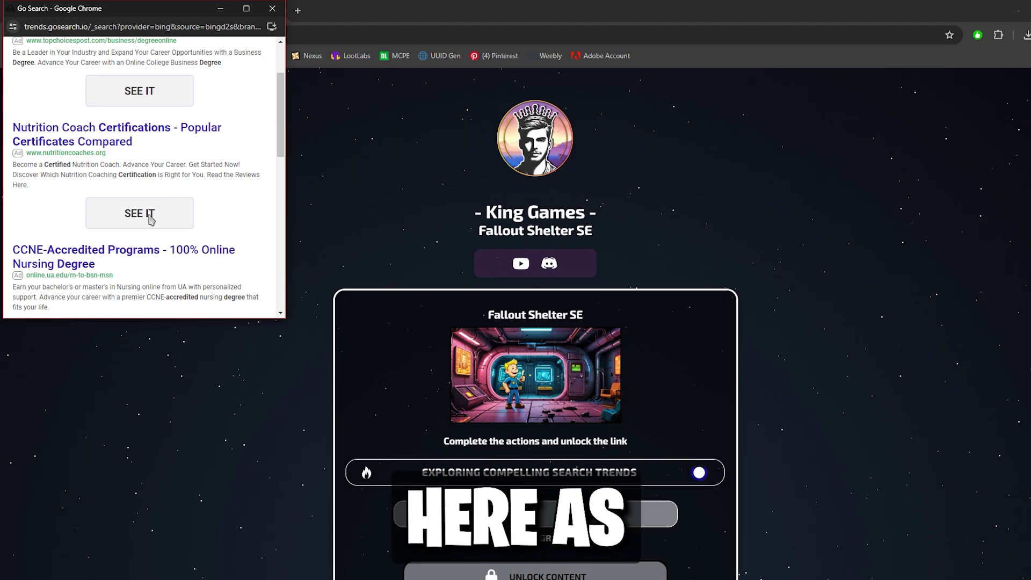
{"action": "left_click", "coordinate": [272, 8]}
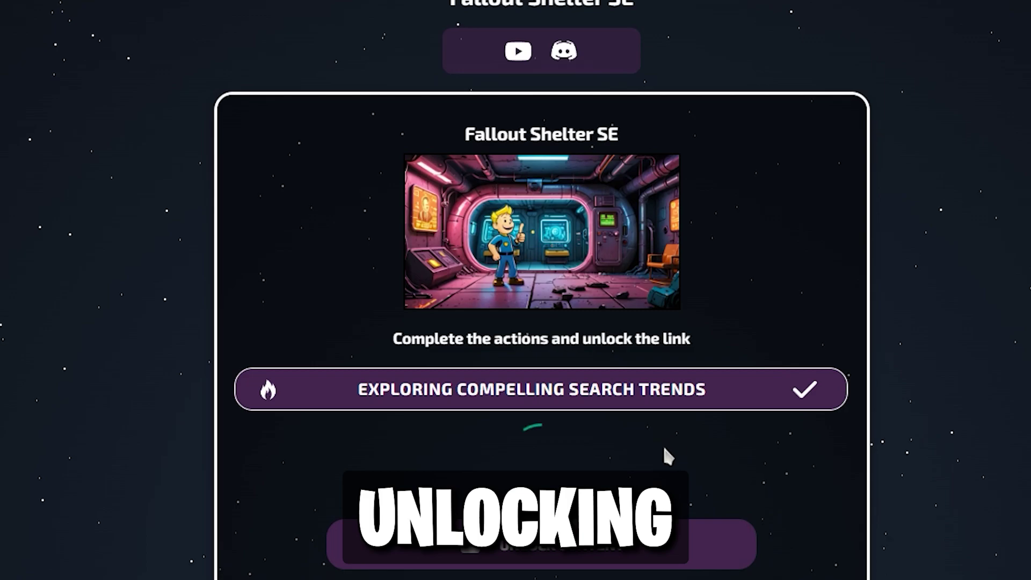
{"action": "scroll", "coordinate": [651, 472], "scroll_direction": "down", "scroll_amount": 2}
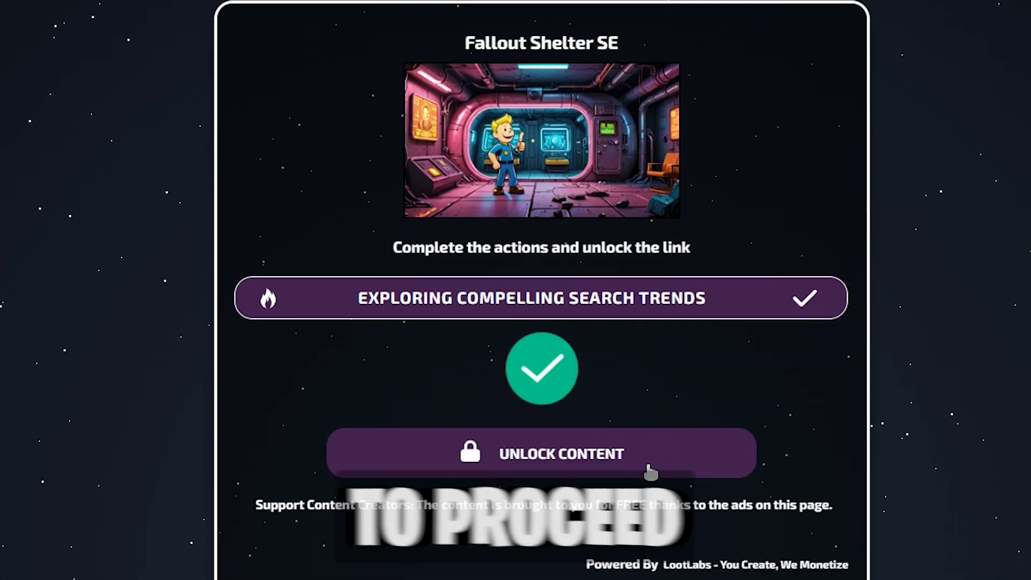
{"action": "left_click", "coordinate": [555, 459]}
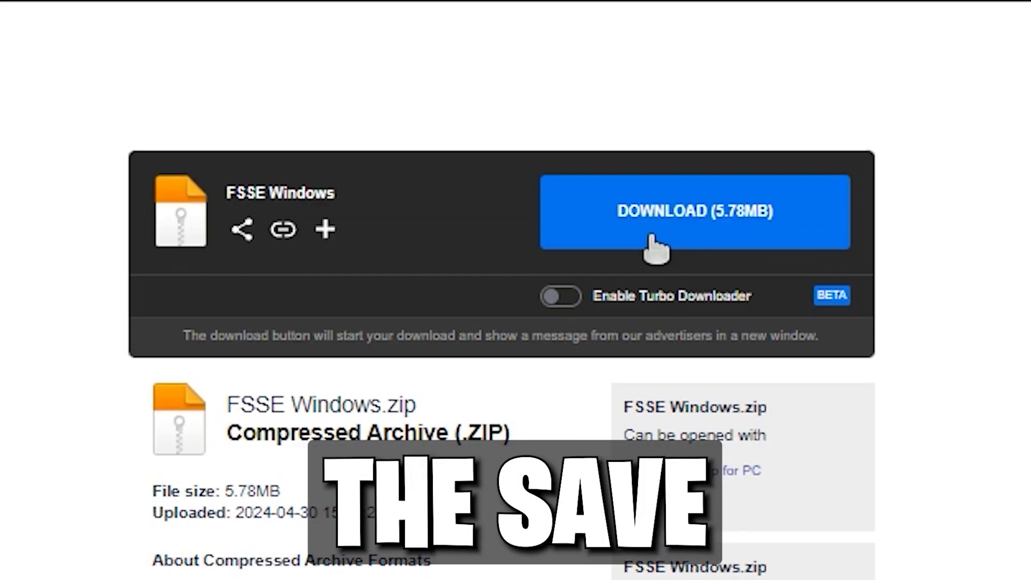
{"action": "left_click", "coordinate": [717, 215]}
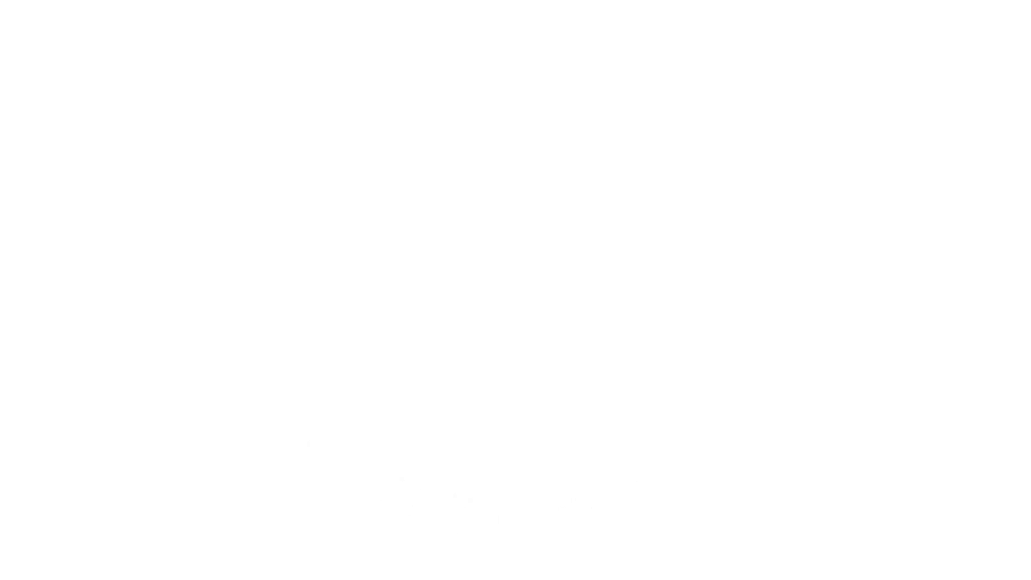
{"action": "left_click", "coordinate": [994, 18]}
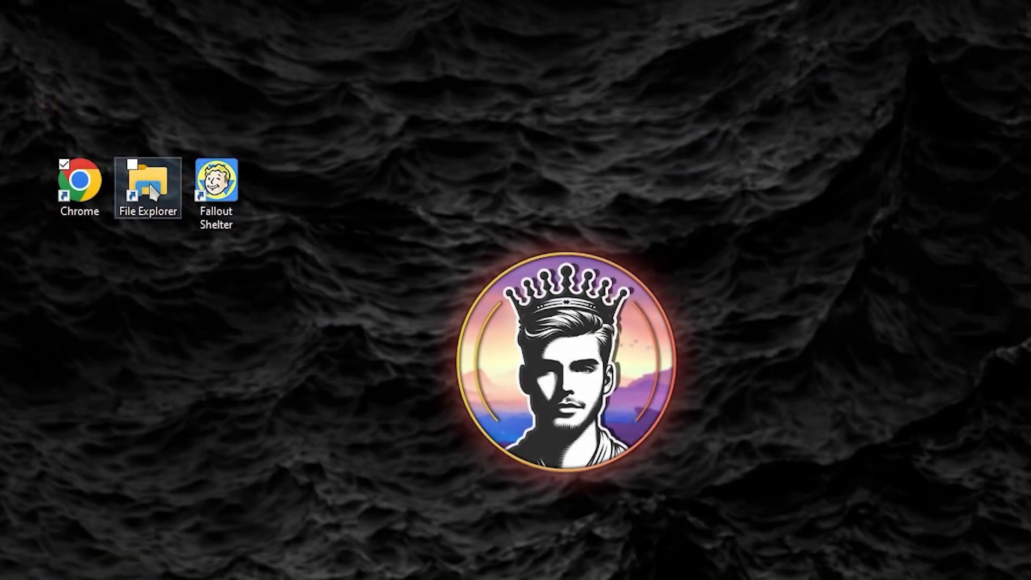
Switch to File Explorer and extract FSSE Windows.zip in the Downloads folder
{"action": "double_click", "coordinate": [152, 189]}
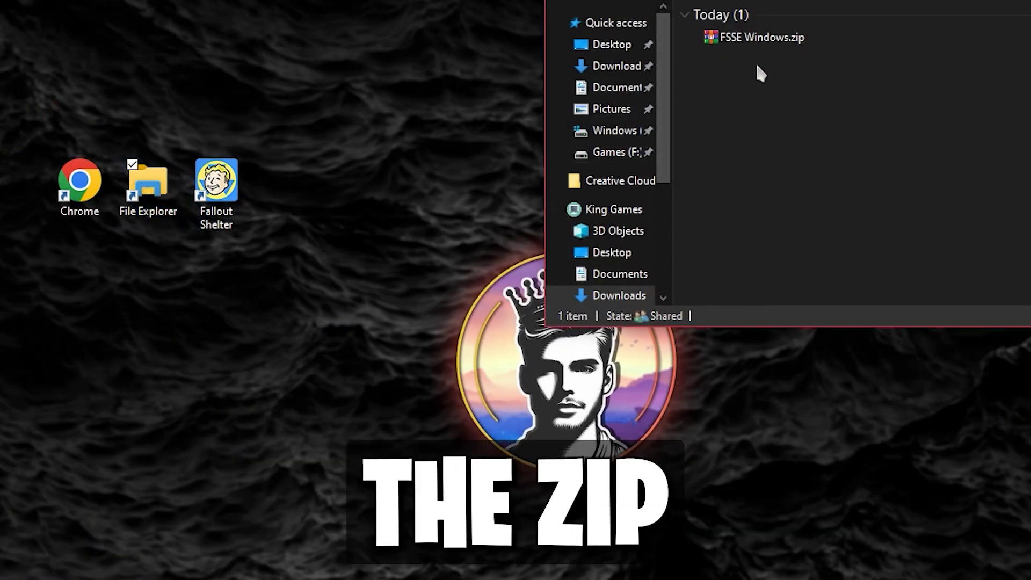
{"action": "right_click", "coordinate": [765, 35]}
{"action": "left_click", "coordinate": [794, 104]}
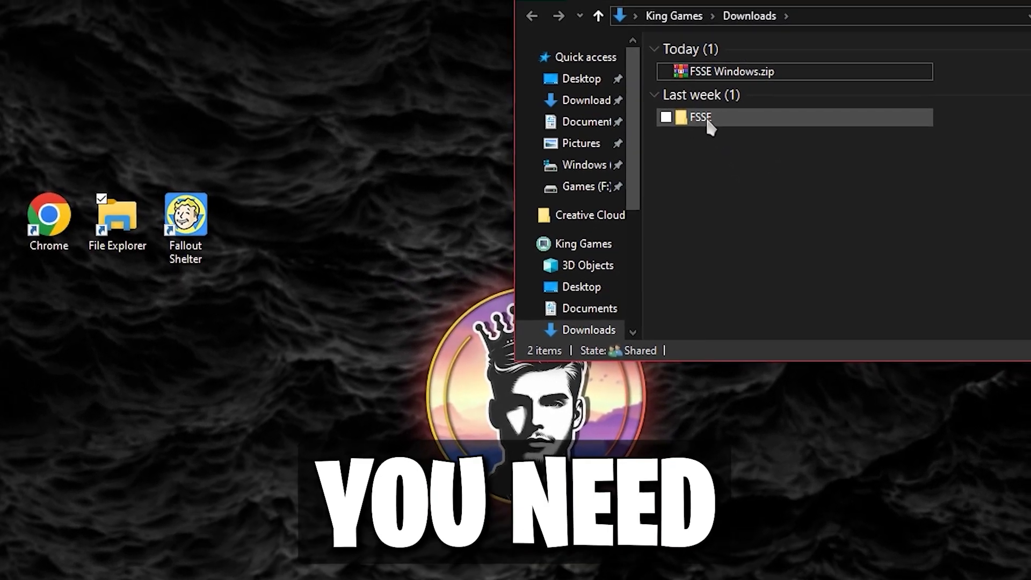
Run FSSEWin.exe from the extracted FSSE folder and load the Steam - Vault #1 (301) save
{"action": "double_click", "coordinate": [698, 118]}
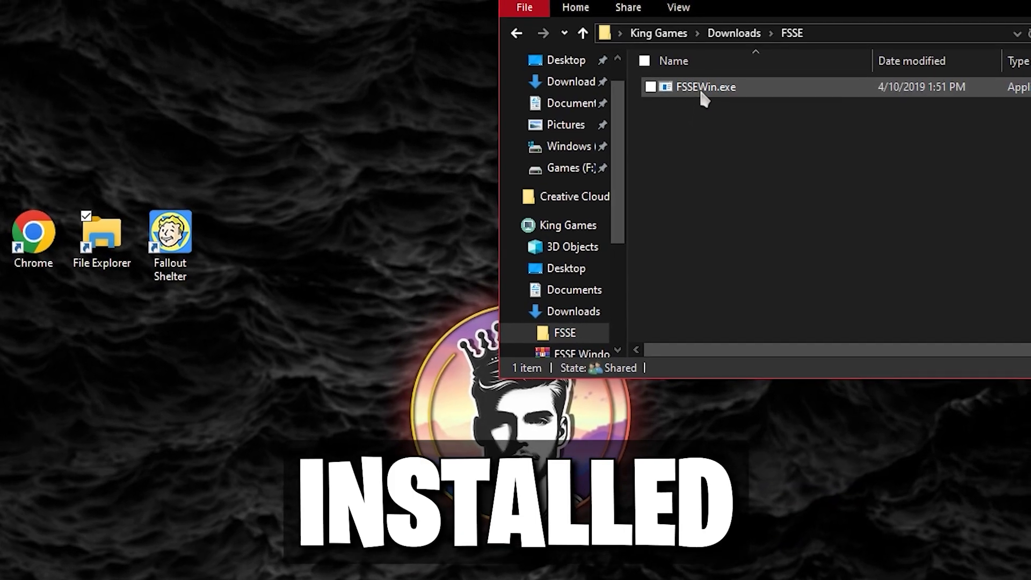
{"action": "double_click", "coordinate": [701, 88]}
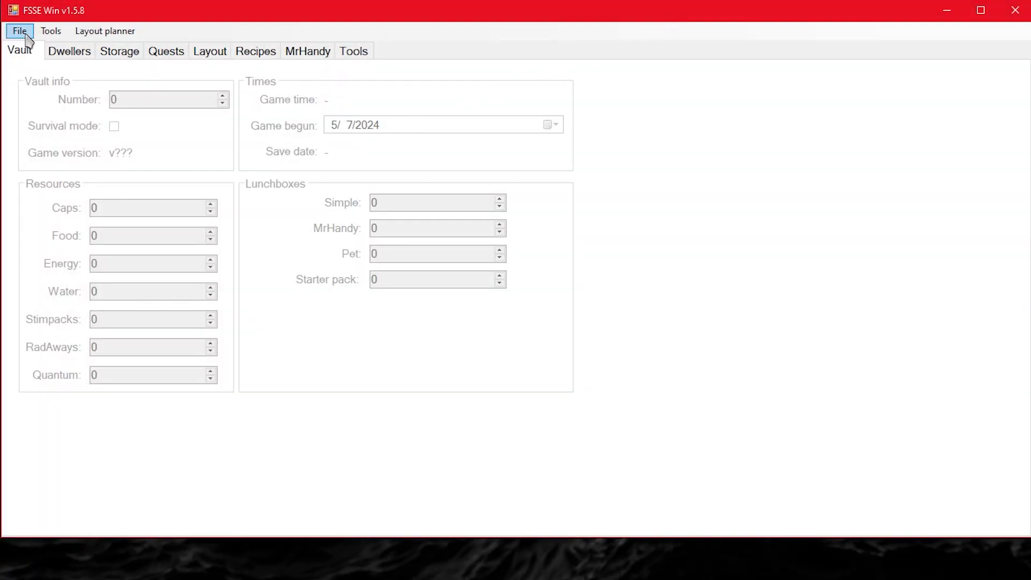
{"action": "left_click", "coordinate": [21, 31]}
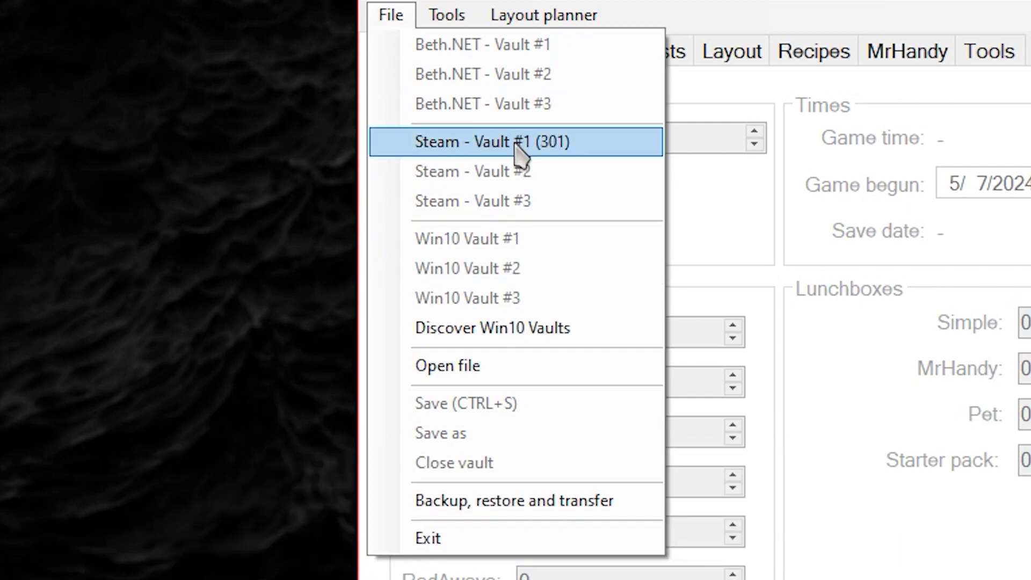
{"action": "left_click", "coordinate": [518, 153]}
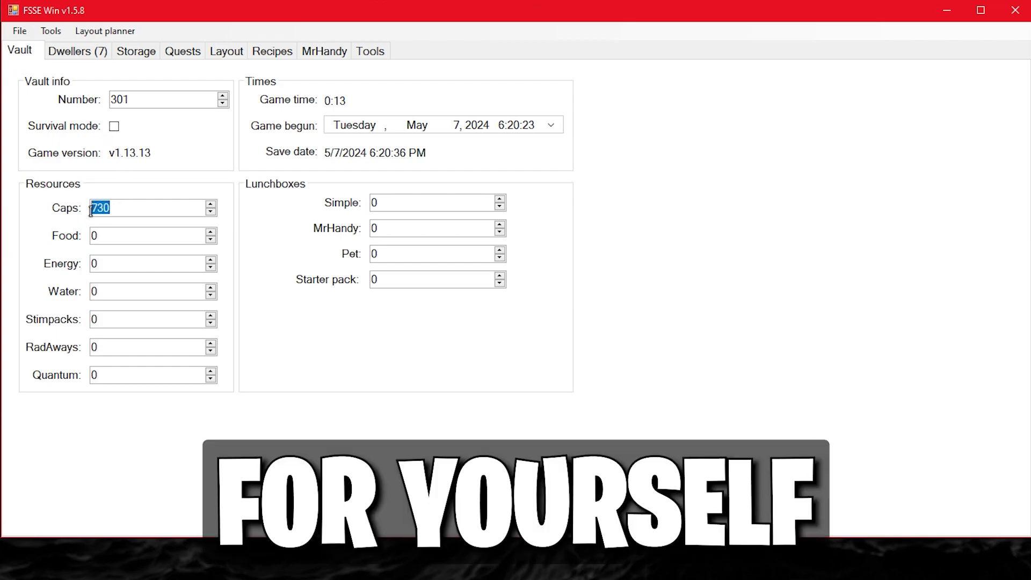
Set the vault's Caps and Food resources to 99999 each
{"action": "type", "text": "9"}
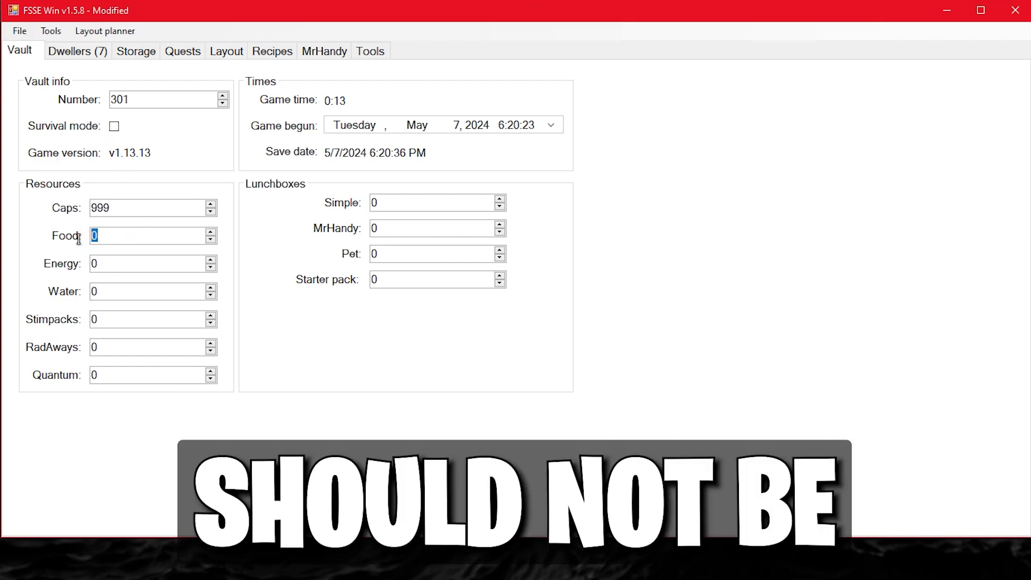
{"action": "type", "text": "9"}
{"action": "double_click", "coordinate": [129, 236]}
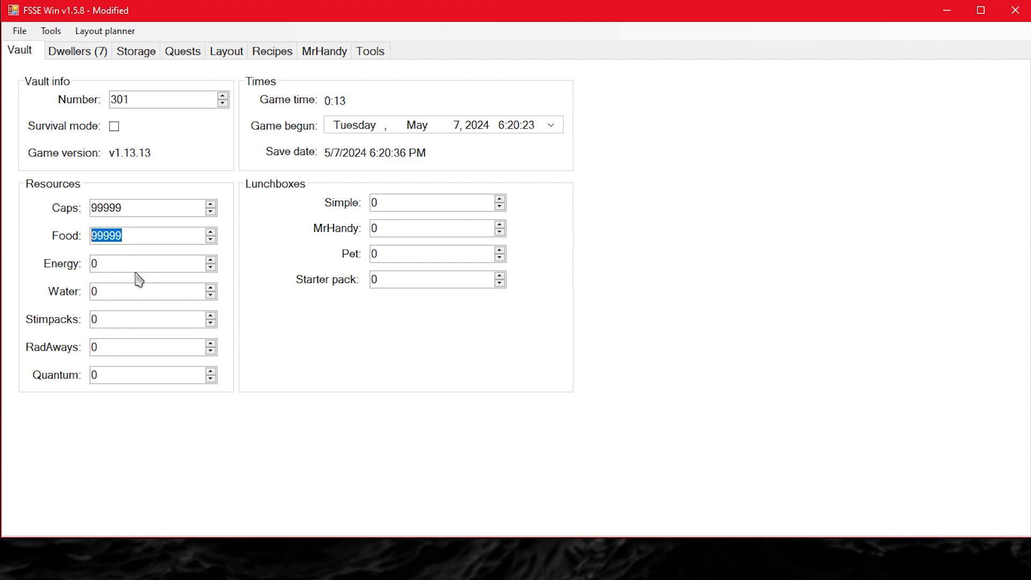
Rename all the vault's dwellers in bulk with numbered names from 1 1 to 7 1
{"action": "left_click", "coordinate": [101, 53]}
{"action": "left_click", "coordinate": [185, 502]}
{"action": "left_click", "coordinate": [365, 171]}
{"action": "left_click", "coordinate": [643, 407]}
{"action": "left_click", "coordinate": [202, 72]}
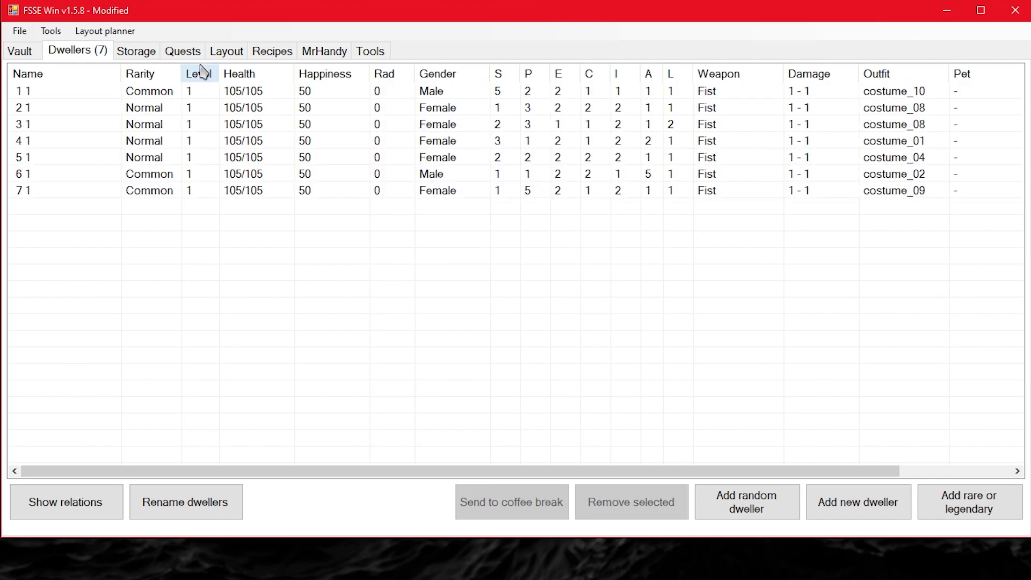
Replace the vault layout by loading the saved plan file LOADED.plan
{"action": "left_click", "coordinate": [226, 51]}
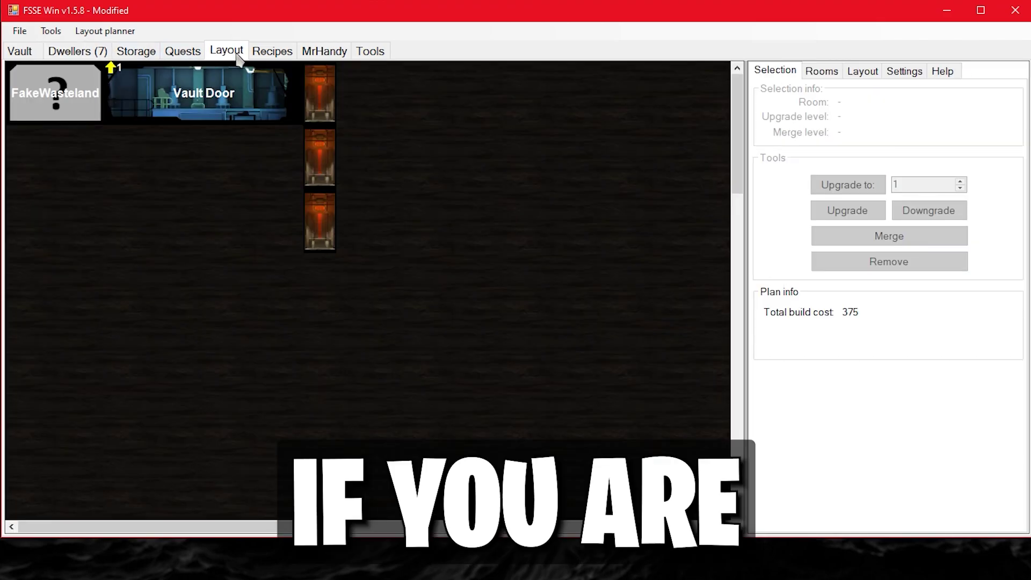
{"action": "left_click", "coordinate": [864, 72]}
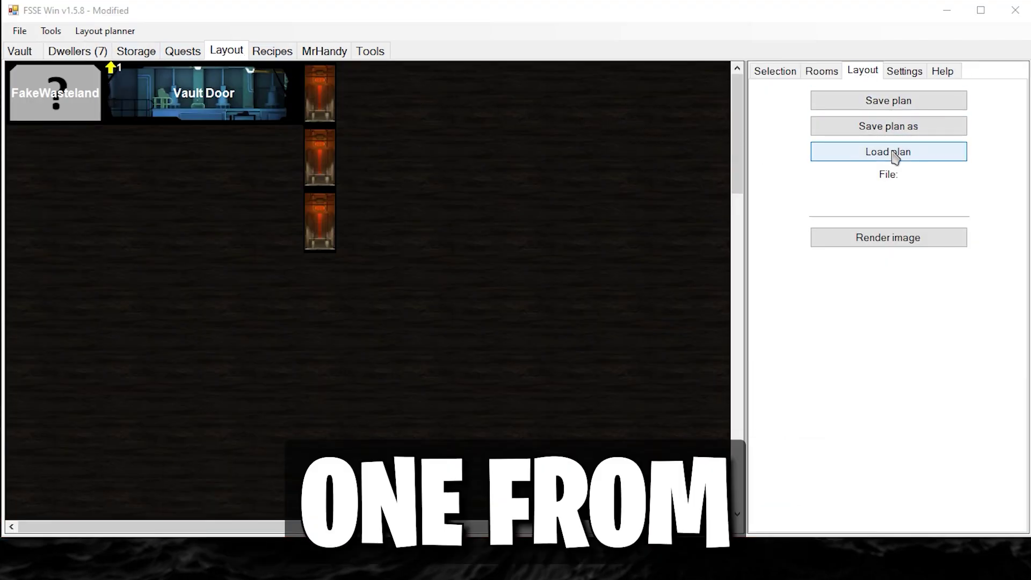
{"action": "left_click", "coordinate": [894, 153]}
{"action": "double_click", "coordinate": [173, 127]}
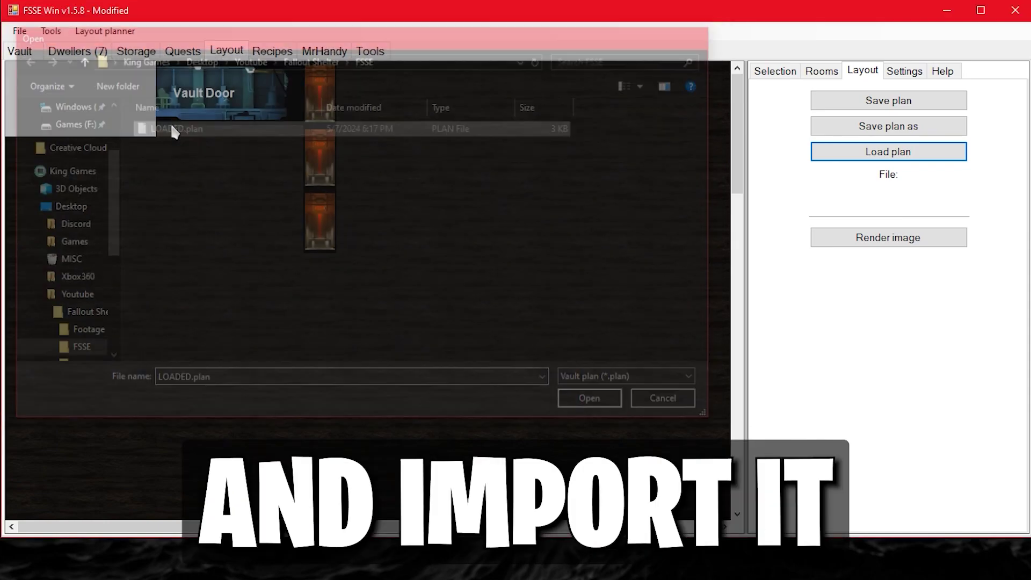
{"action": "mouse_move", "coordinate": [739, 151]}
{"action": "left_mouse_down"}
{"action": "mouse_move", "coordinate": [741, 412]}
{"action": "mouse_move", "coordinate": [742, 134]}
{"action": "left_mouse_up"}
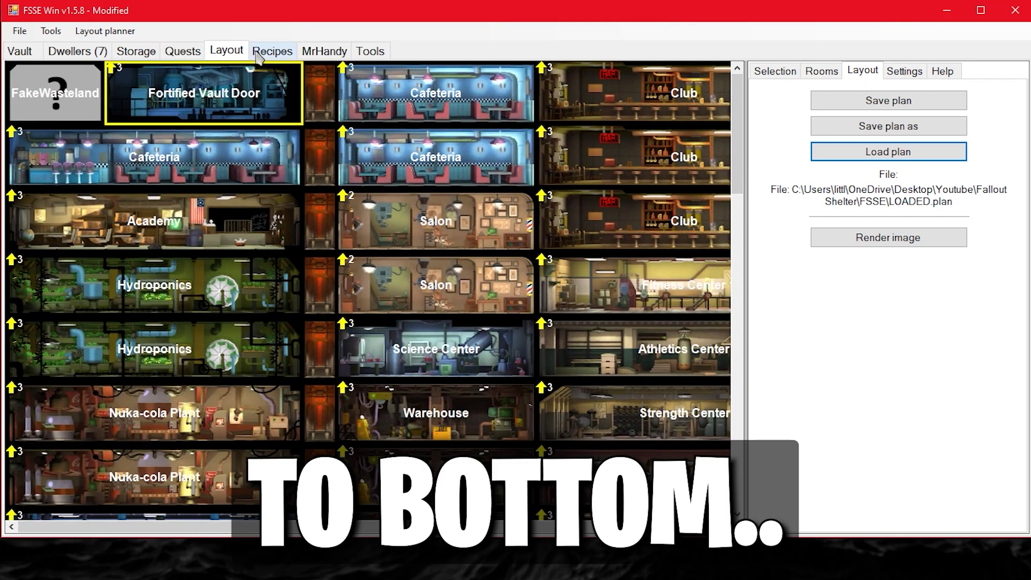
Remove all rocks from the vault and raise all dwellers to level 50
{"action": "left_click", "coordinate": [320, 54]}
{"action": "left_click", "coordinate": [275, 54]}
{"action": "left_click", "coordinate": [373, 52]}
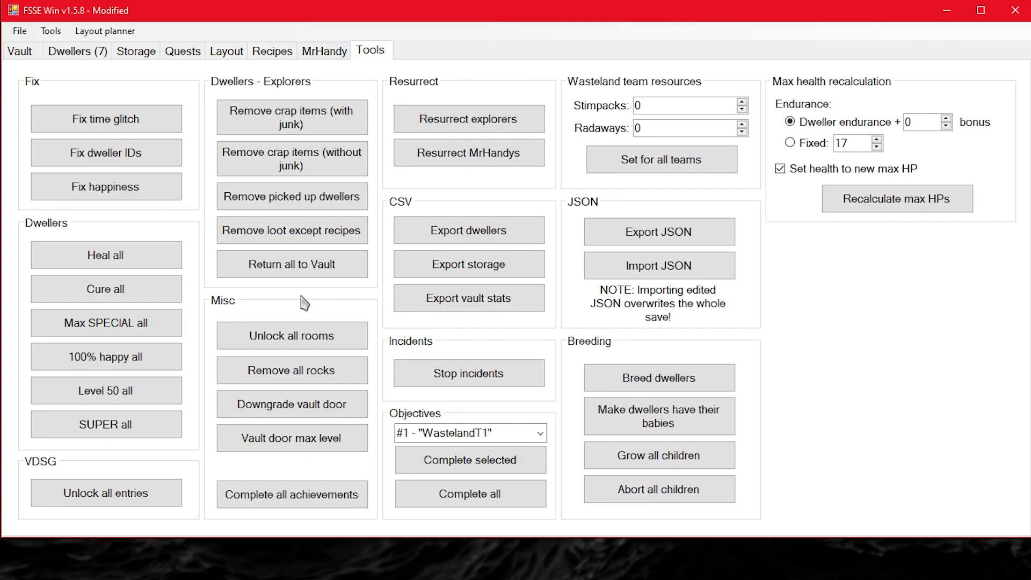
{"action": "left_click", "coordinate": [291, 371]}
{"action": "key", "text": "Return"}
{"action": "left_click", "coordinate": [112, 391]}
{"action": "key", "text": "Return"}
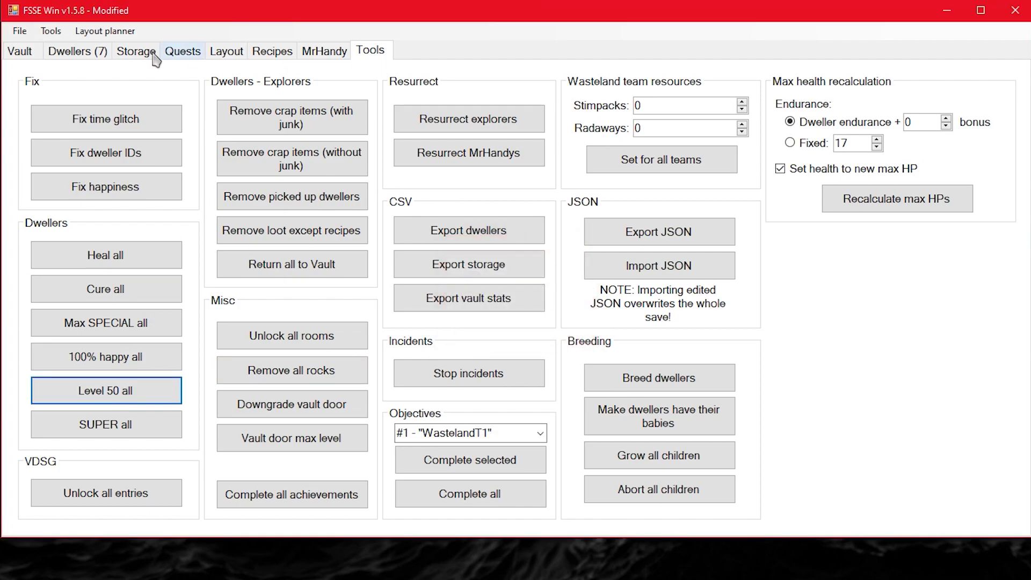
{"action": "left_click", "coordinate": [20, 52]}
{"action": "left_click", "coordinate": [20, 31]}
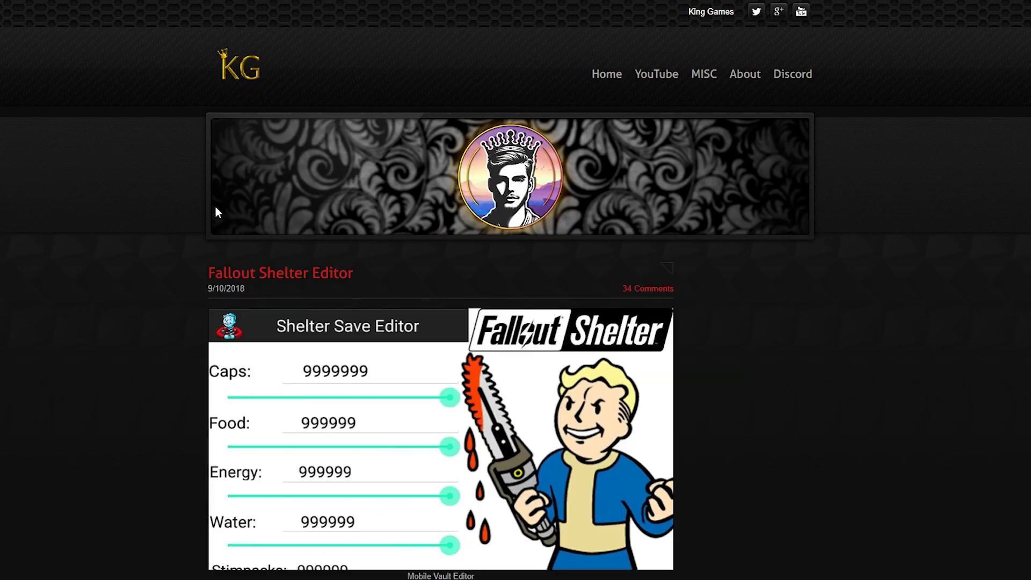
Switch to the Fallout Shelter Editor web page and open the Apple IOS installation details
{"action": "scroll", "coordinate": [177, 312], "scroll_direction": "down", "scroll_amount": 1}
{"action": "scroll", "coordinate": [188, 343], "scroll_direction": "down", "scroll_amount": 20}
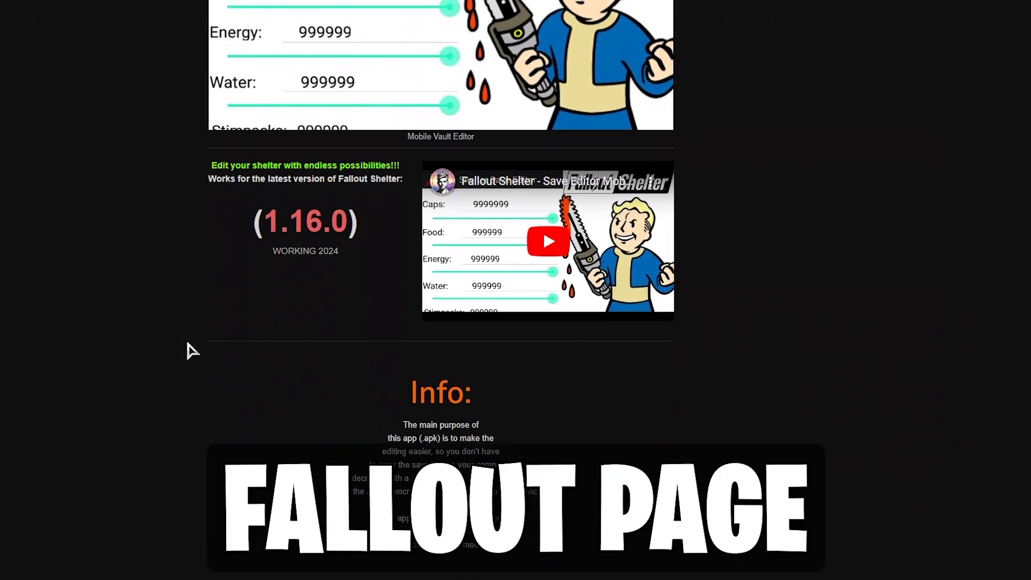
{"action": "scroll", "coordinate": [188, 343], "scroll_direction": "down", "scroll_amount": 5}
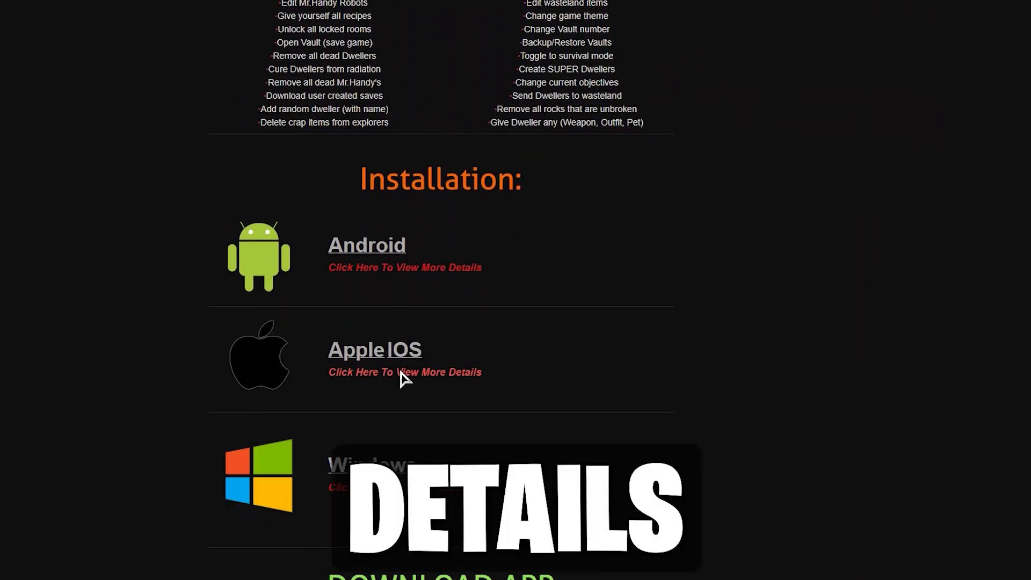
{"action": "left_click", "coordinate": [413, 373]}
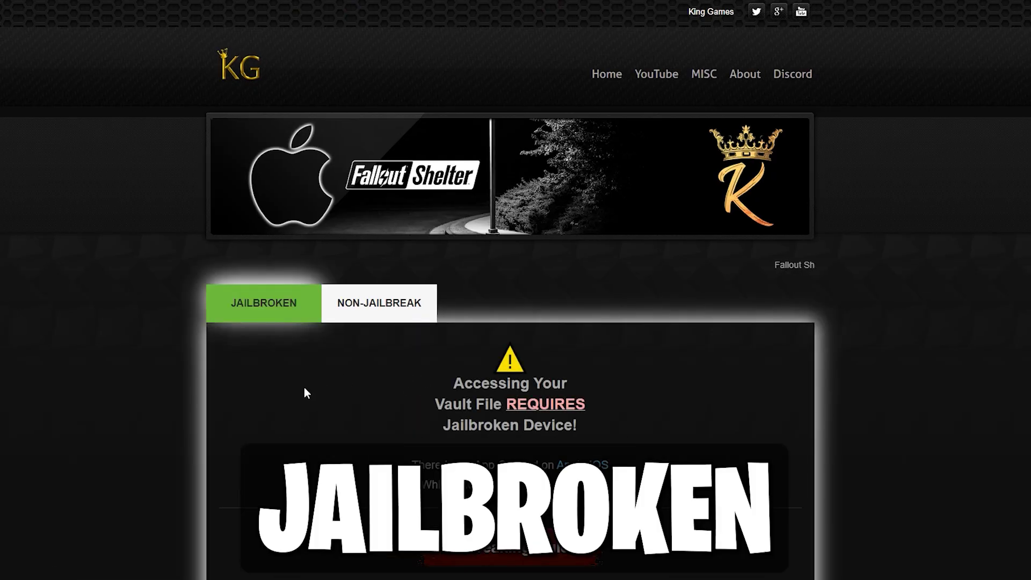
View the Sideloadly instructions for non-jailbroken devices in the Apple guide
{"action": "scroll", "coordinate": [261, 391], "scroll_direction": "down", "scroll_amount": 4}
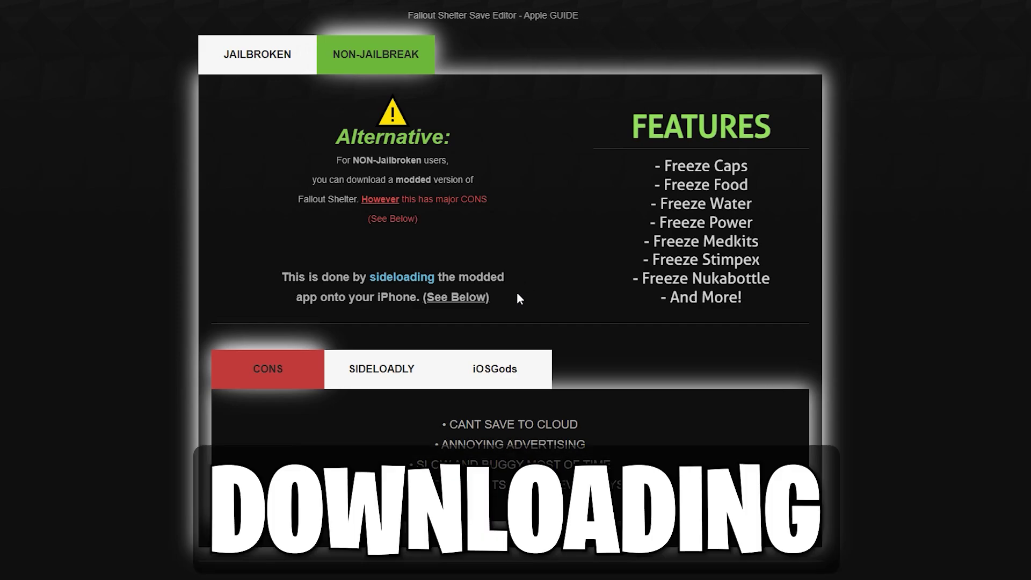
{"action": "left_click", "coordinate": [381, 369]}
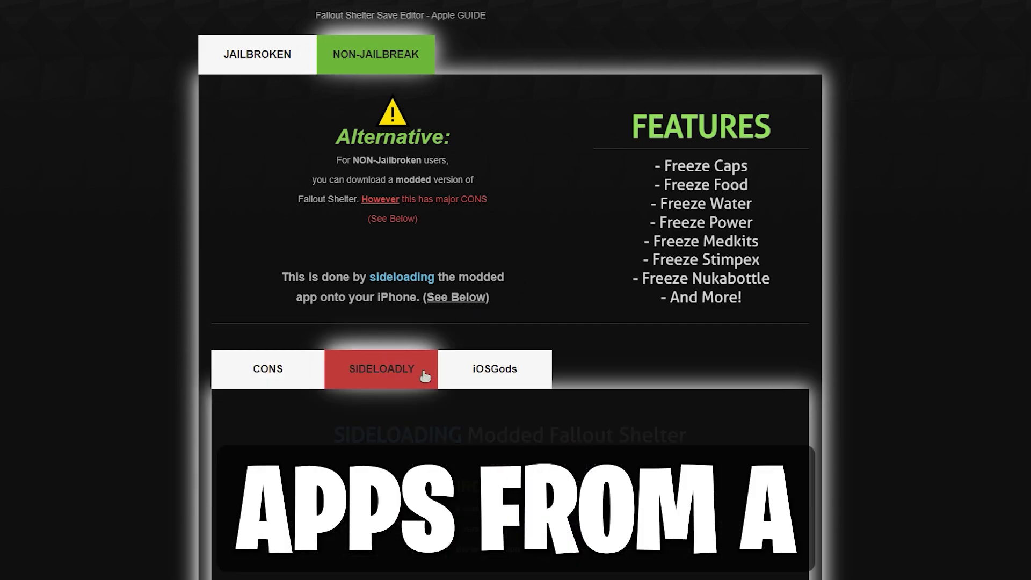
{"action": "scroll", "coordinate": [349, 442], "scroll_direction": "down", "scroll_amount": 3}
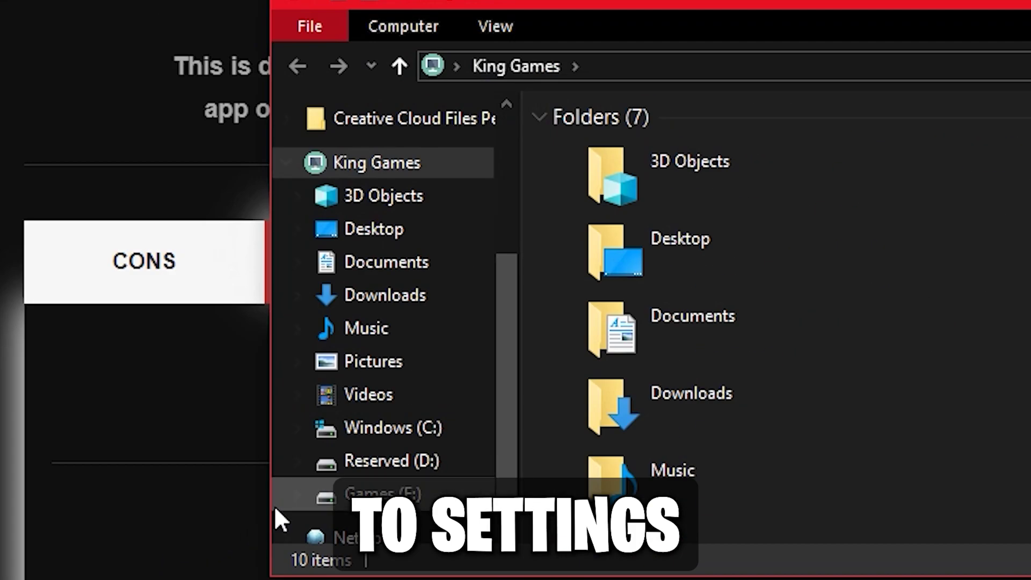
Check the PC's system type in its device specifications from File Explorer to determine the matching iTunes version
{"action": "right_click", "coordinate": [368, 173]}
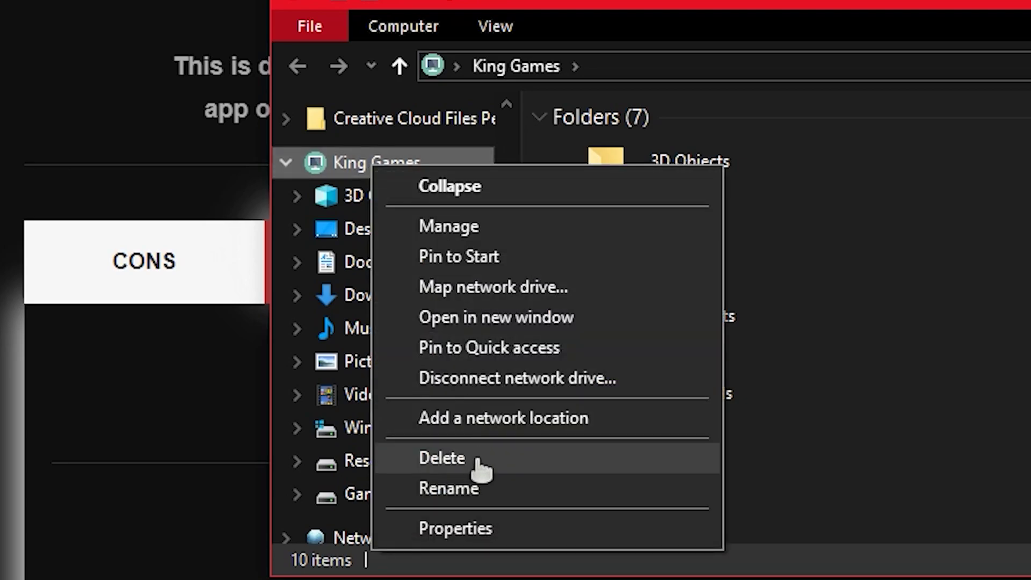
{"action": "left_click", "coordinate": [476, 528]}
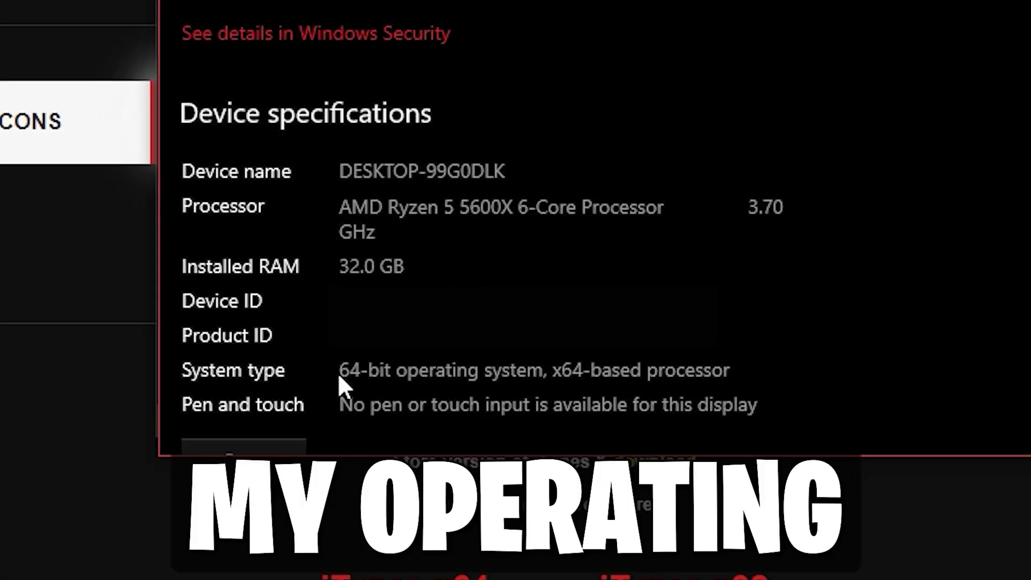
{"action": "left_click_drag", "start_coordinate": [391, 370], "coordinate": [341, 370]}
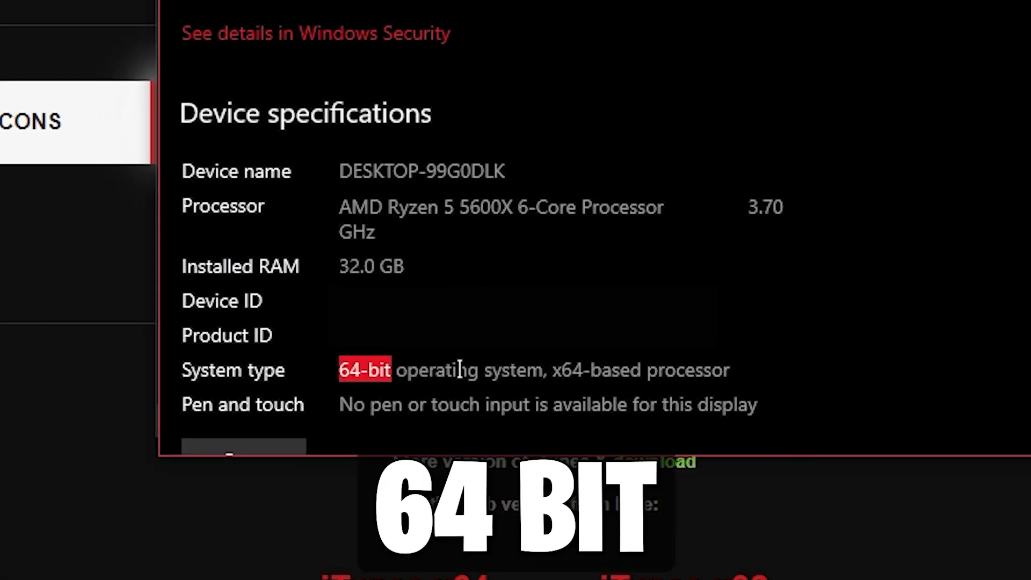
{"action": "left_click_drag", "start_coordinate": [553, 369], "coordinate": [666, 370]}
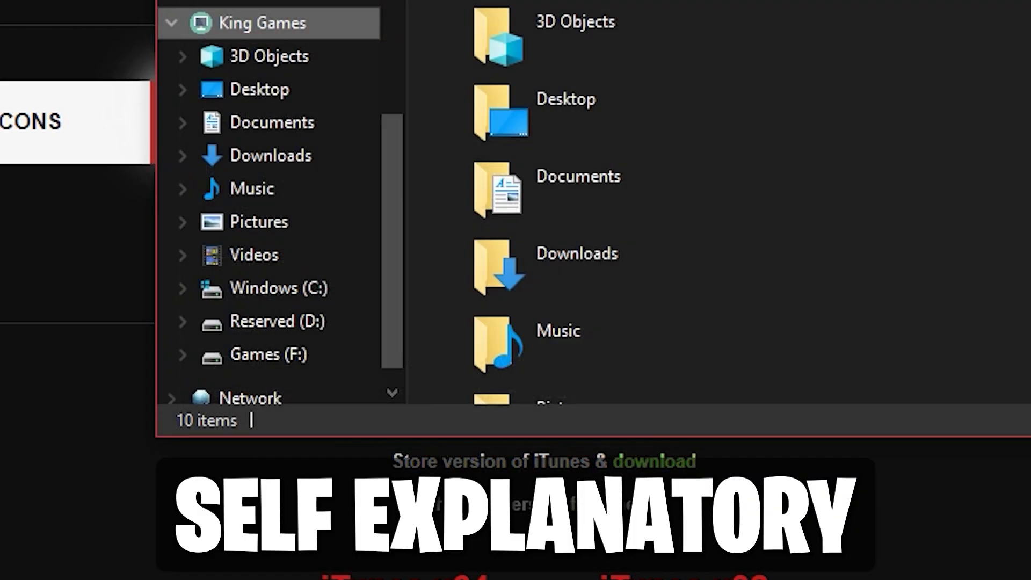
{"action": "left_click", "coordinate": [991, 24]}
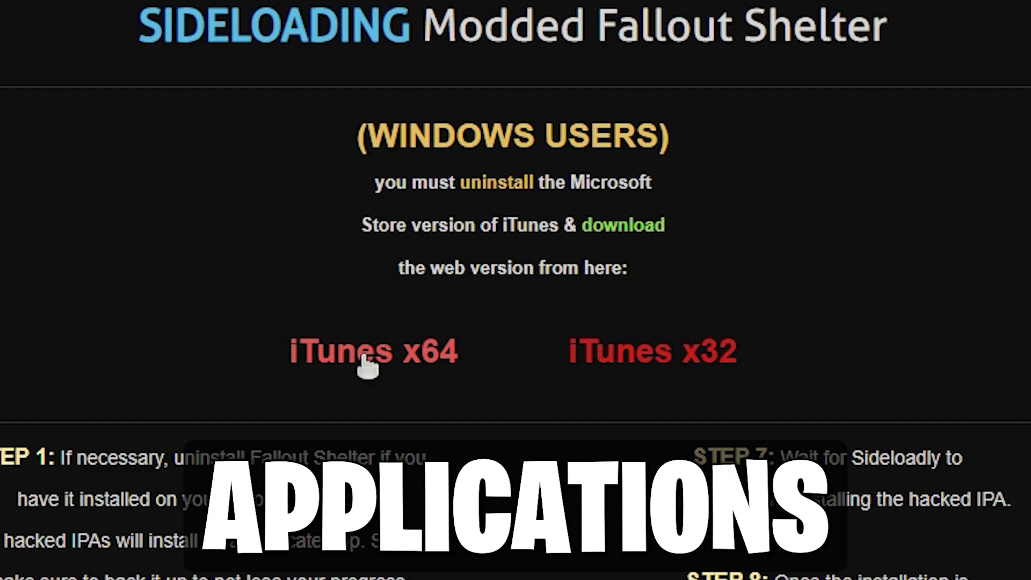
Download the iTunes x64 installer and the Windows 64-bit version of Sideloadly, and close the Sideloadly page
{"action": "left_click", "coordinate": [365, 357]}
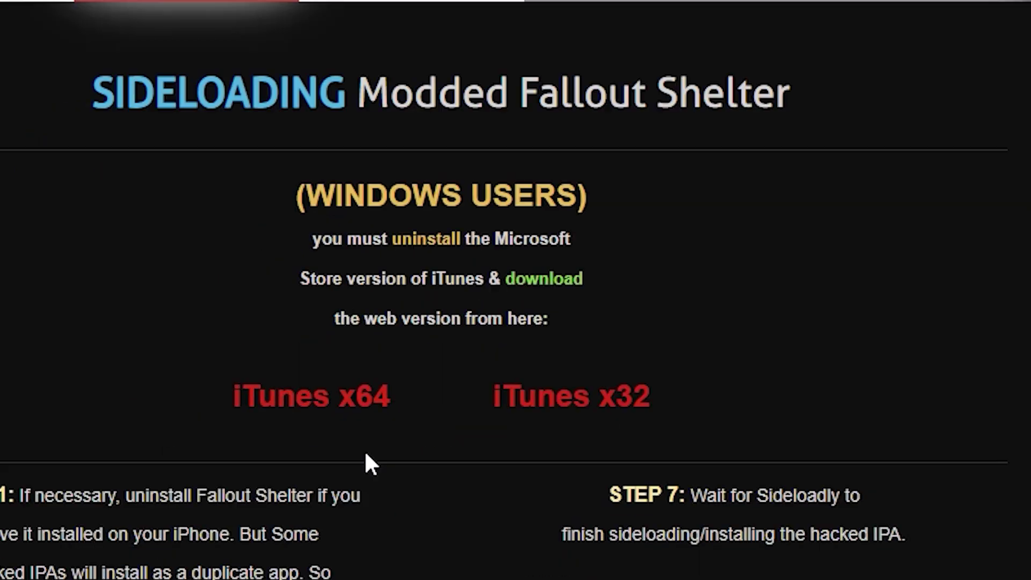
{"action": "scroll", "coordinate": [472, 352], "scroll_direction": "down", "scroll_amount": 6}
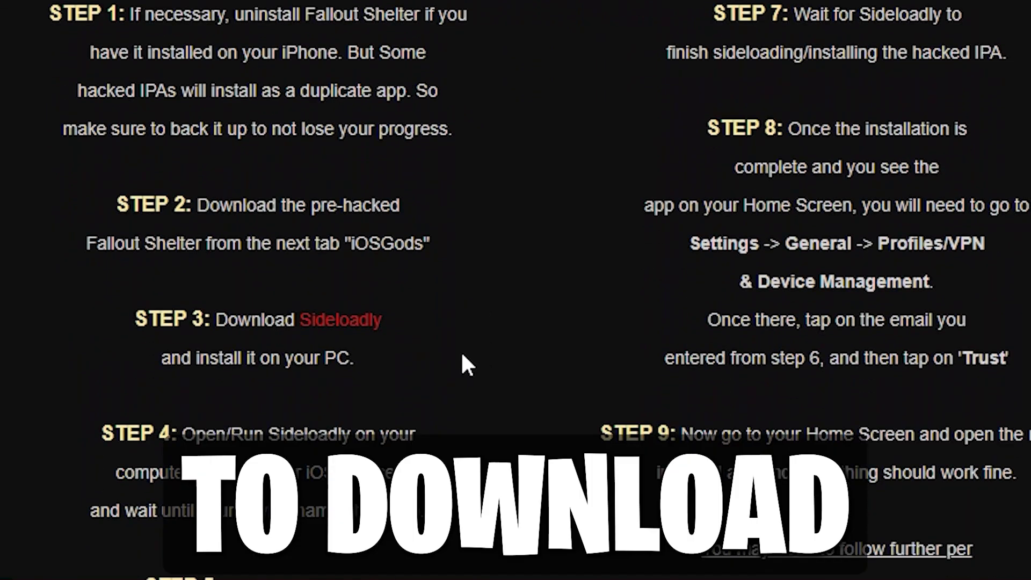
{"action": "left_click", "coordinate": [344, 322]}
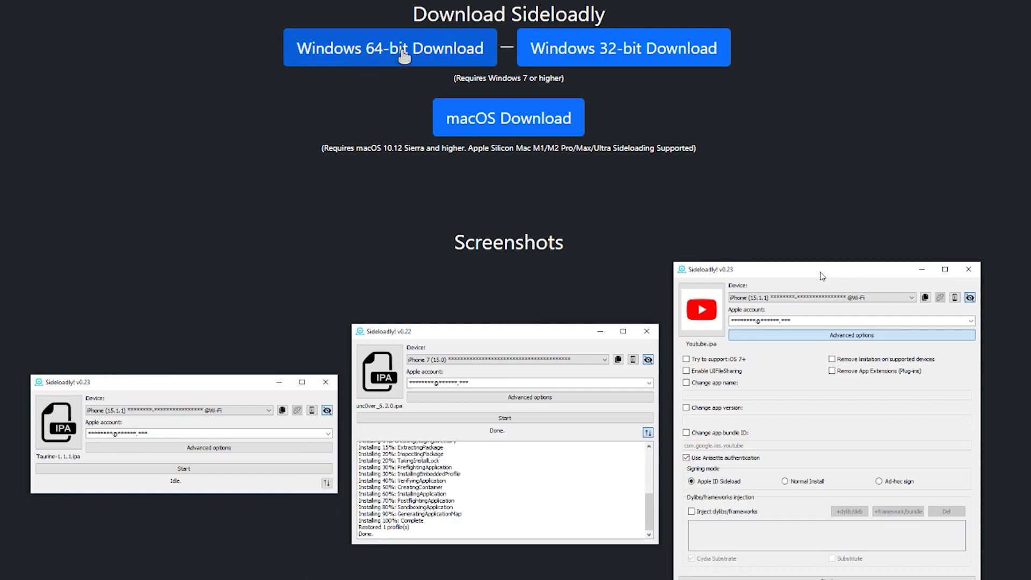
{"action": "left_click", "coordinate": [395, 55]}
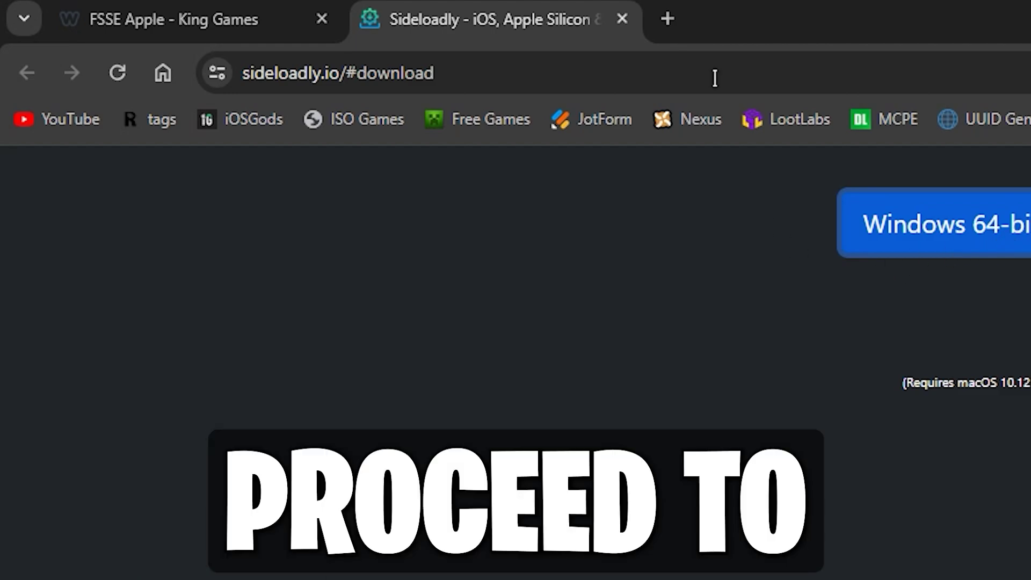
{"action": "left_click", "coordinate": [619, 18]}
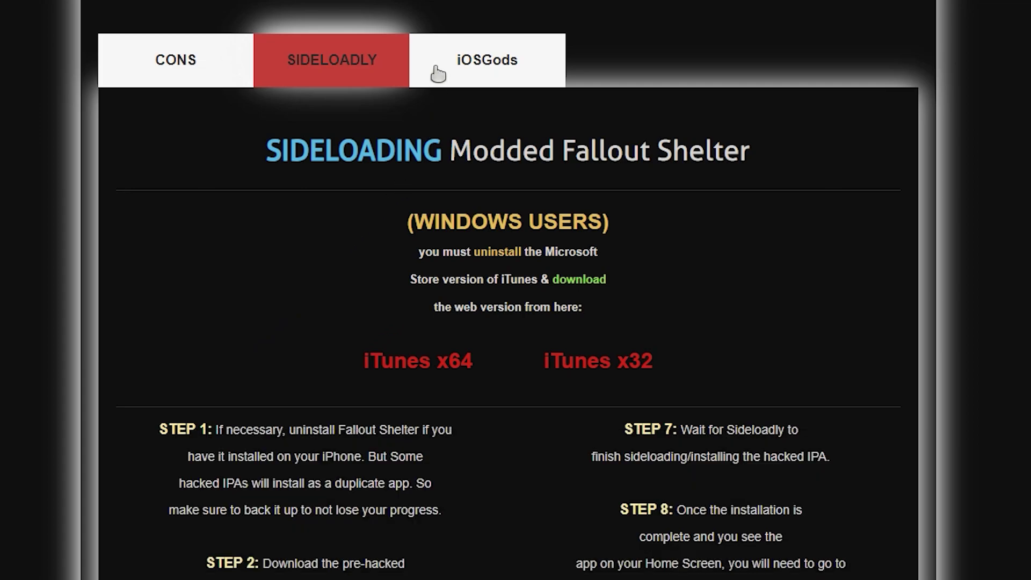
Unlock the iOSGods link for FS Modded Game.ipa by completing the gaming browser download action, and download the modded IPA
{"action": "left_click", "coordinate": [437, 74]}
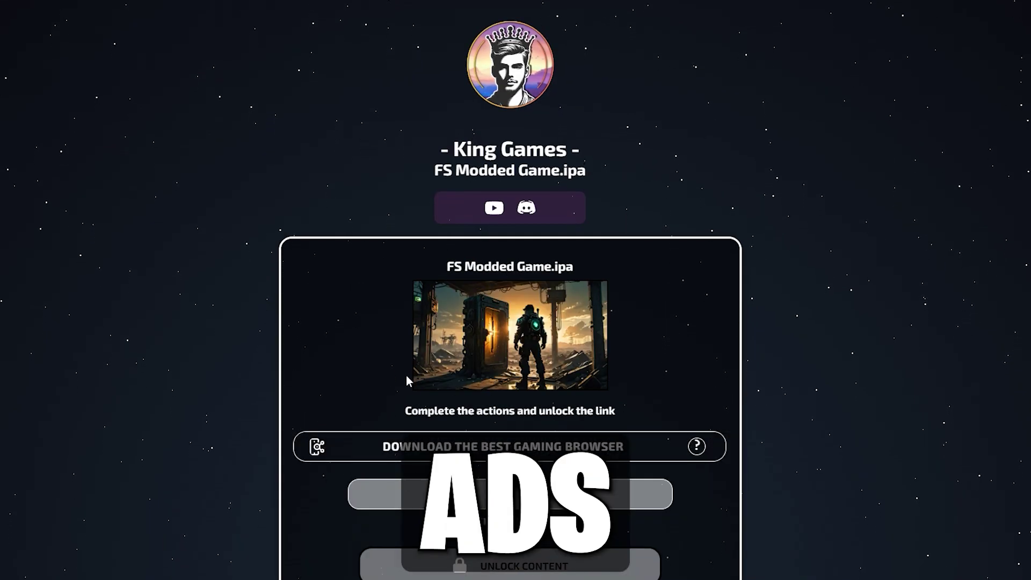
{"action": "scroll", "coordinate": [371, 366], "scroll_direction": "down", "scroll_amount": 1}
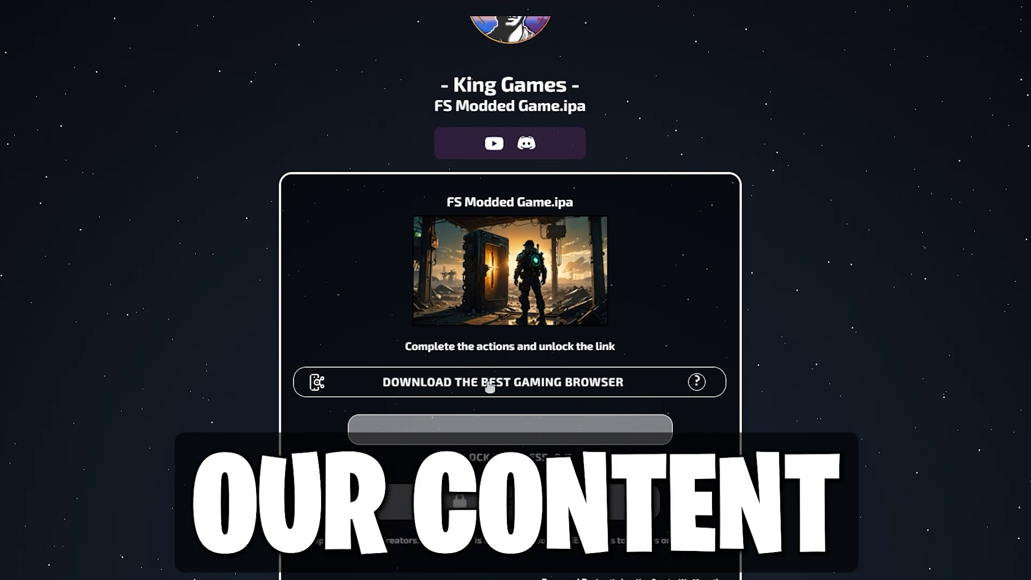
{"action": "left_click", "coordinate": [648, 386]}
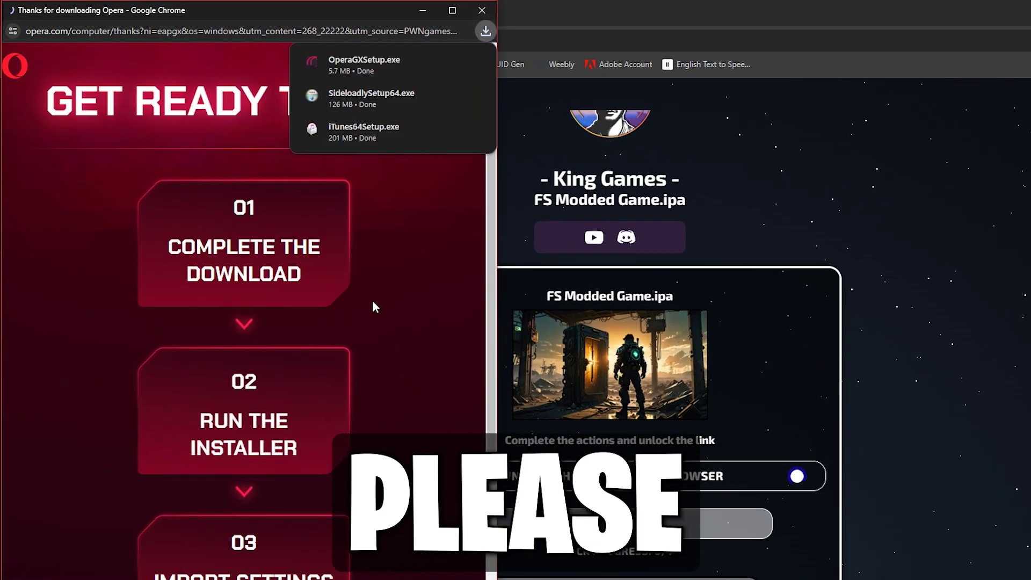
{"action": "mouse_move", "coordinate": [400, 71]}
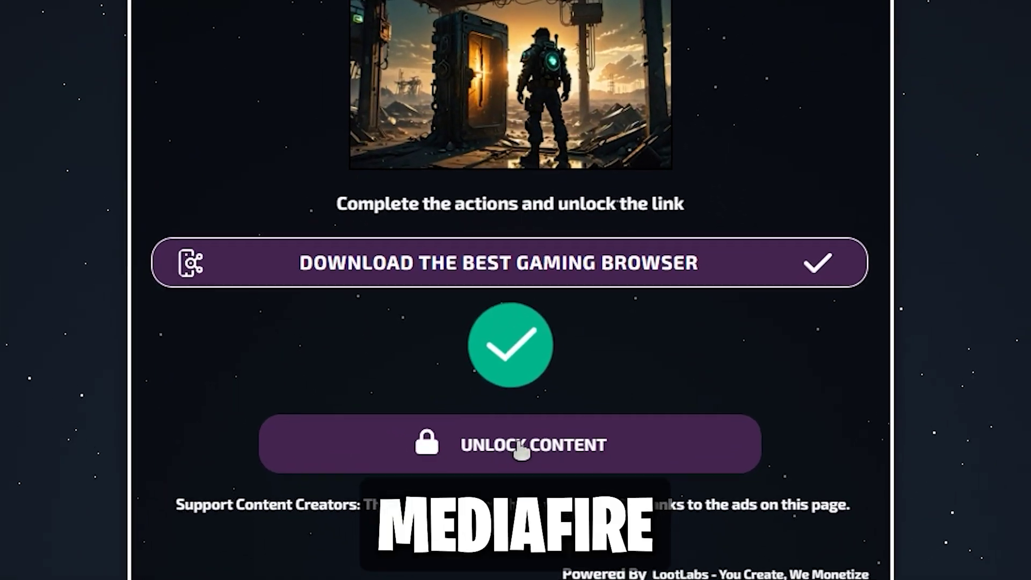
{"action": "left_click", "coordinate": [515, 430]}
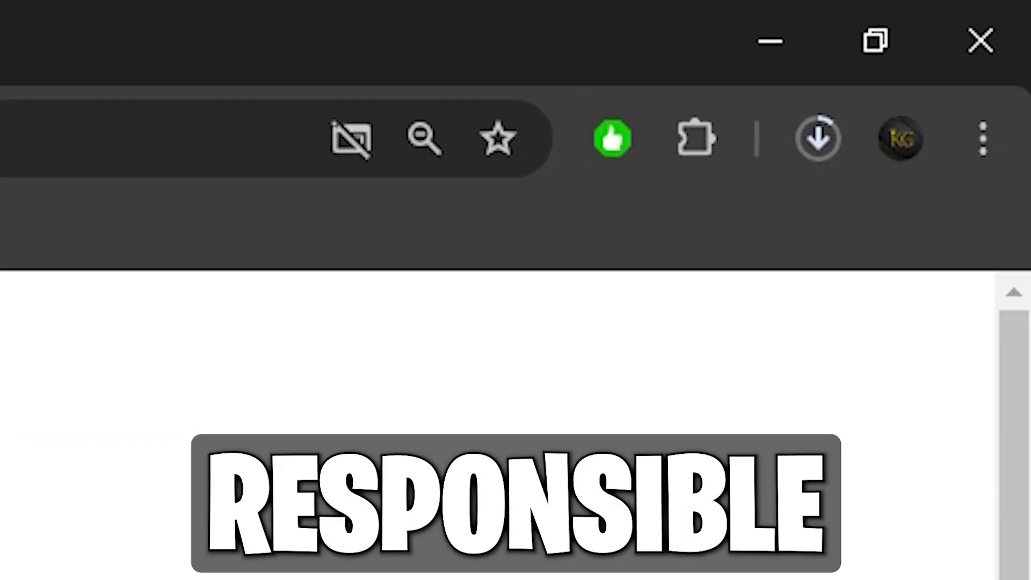
{"action": "left_click", "coordinate": [827, 143]}
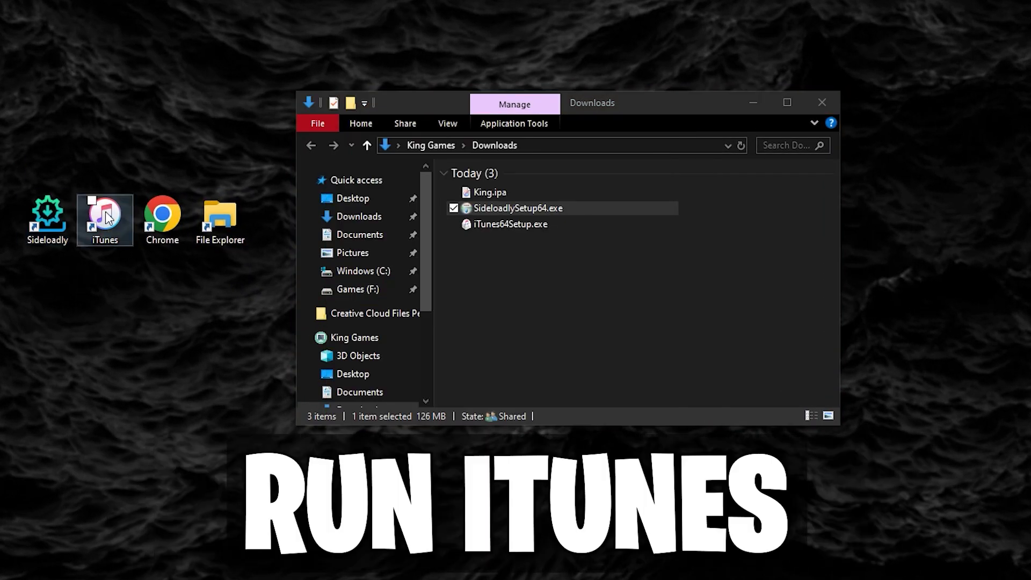
Launch iTunes, allow the computer to access information on the connected iPhone, and close iTunes
{"action": "double_click", "coordinate": [107, 217]}
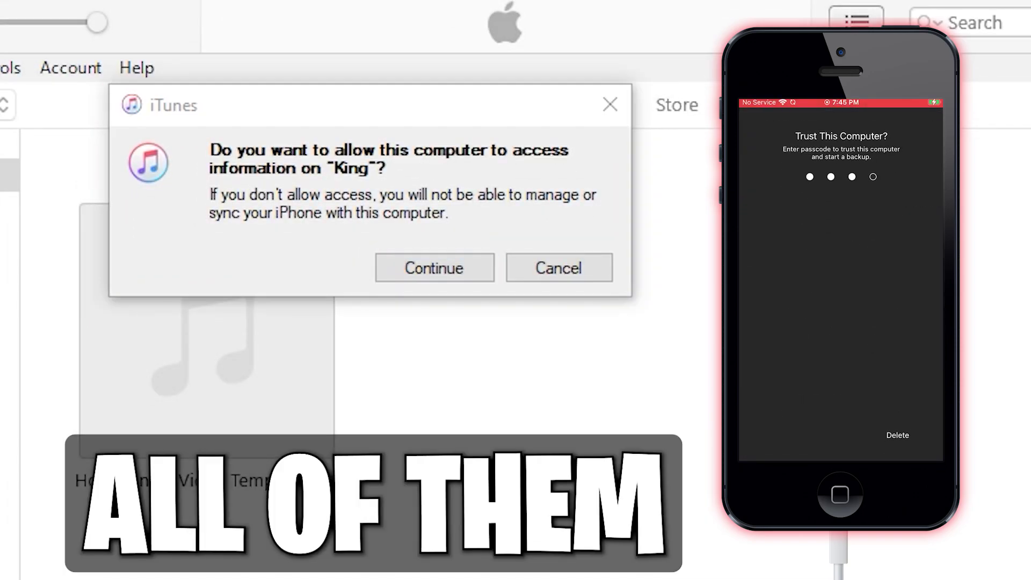
{"action": "left_click", "coordinate": [422, 269]}
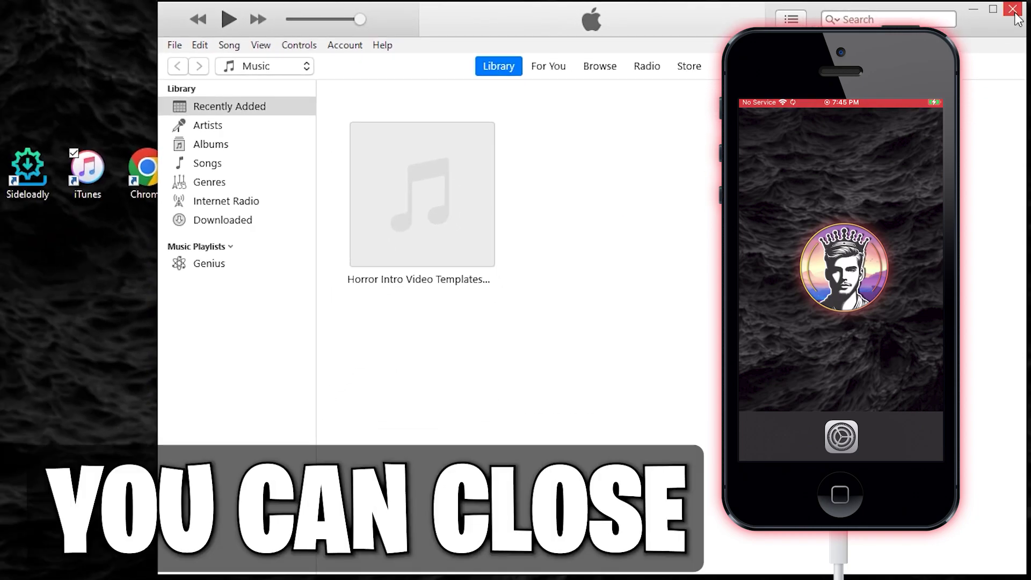
{"action": "left_click", "coordinate": [1013, 9]}
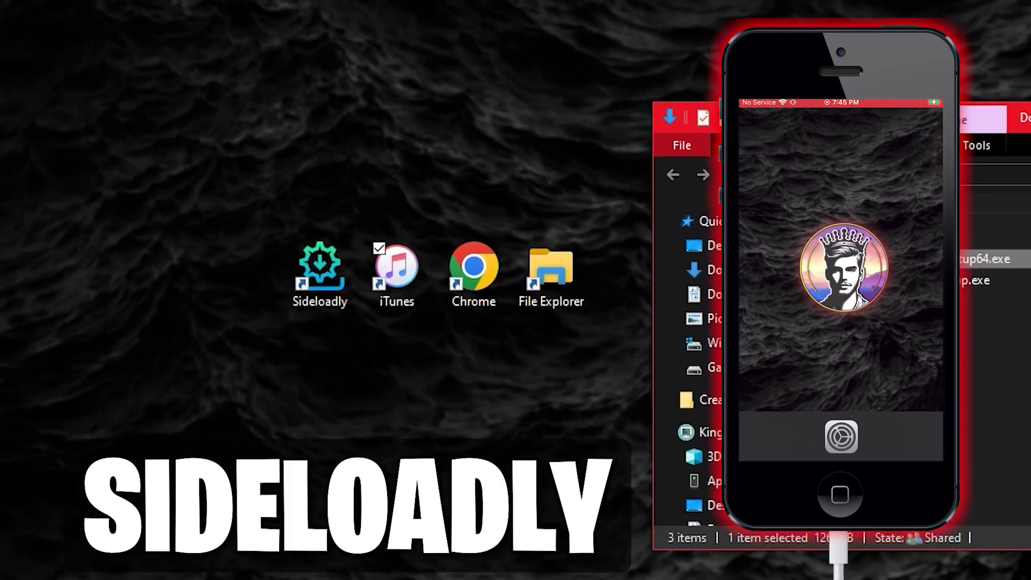
Launch Sideloadly, load King.ipa from the Downloads folder, and start installing it on the connected iPhone
{"action": "double_click", "coordinate": [365, 288]}
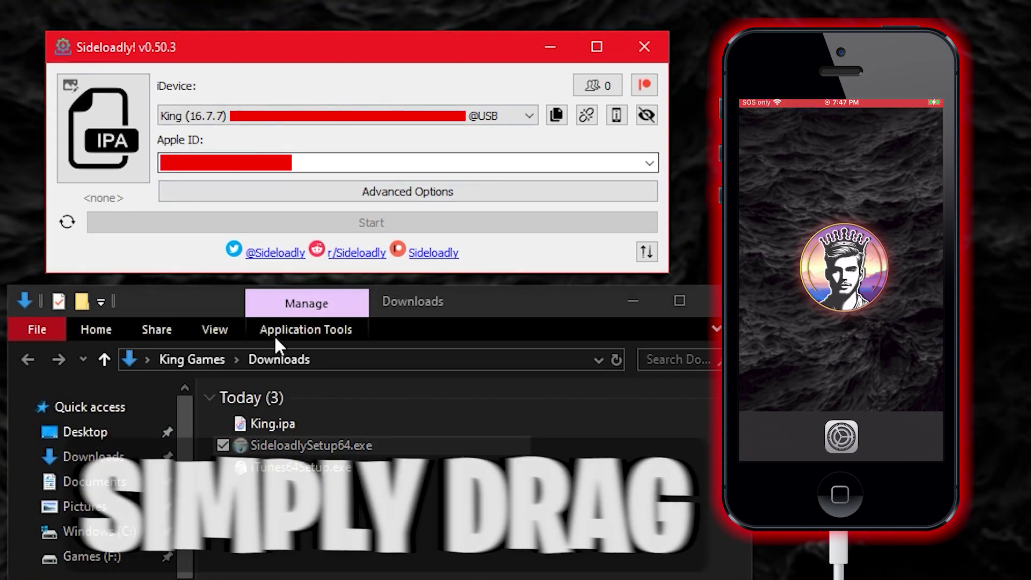
{"action": "left_click", "coordinate": [273, 425]}
{"action": "left_click_drag", "start_coordinate": [226, 368], "coordinate": [115, 139]}
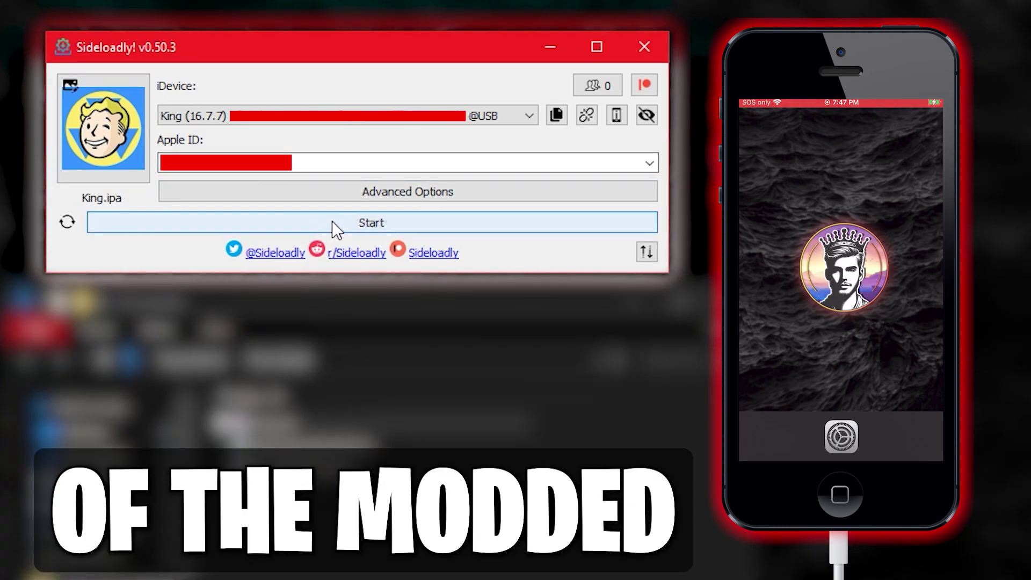
{"action": "left_click", "coordinate": [332, 222]}
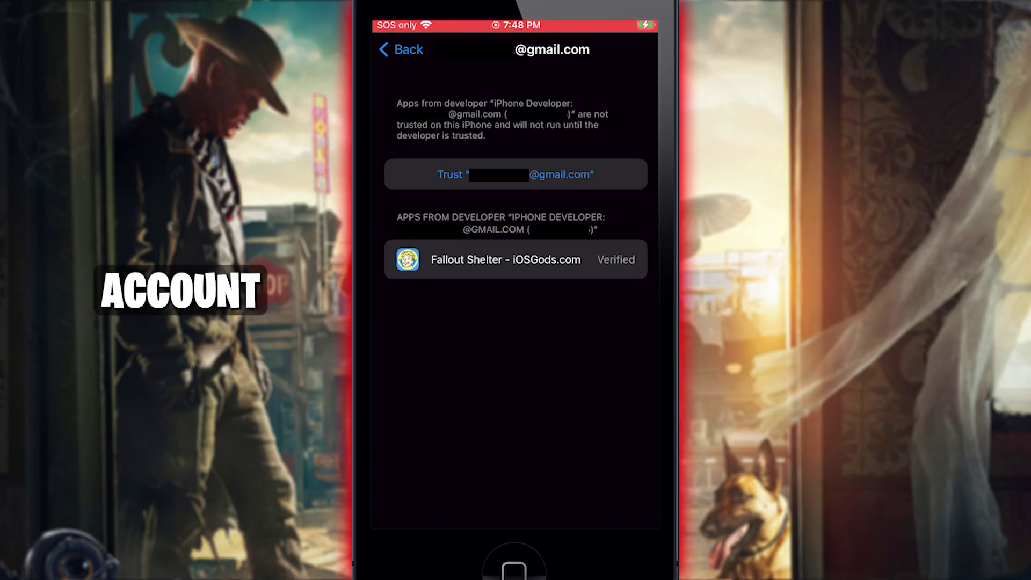
Trust the developer account of the sideloaded Fallout Shelter app in the iPhone's settings
{"action": "left_click", "coordinate": [516, 174]}
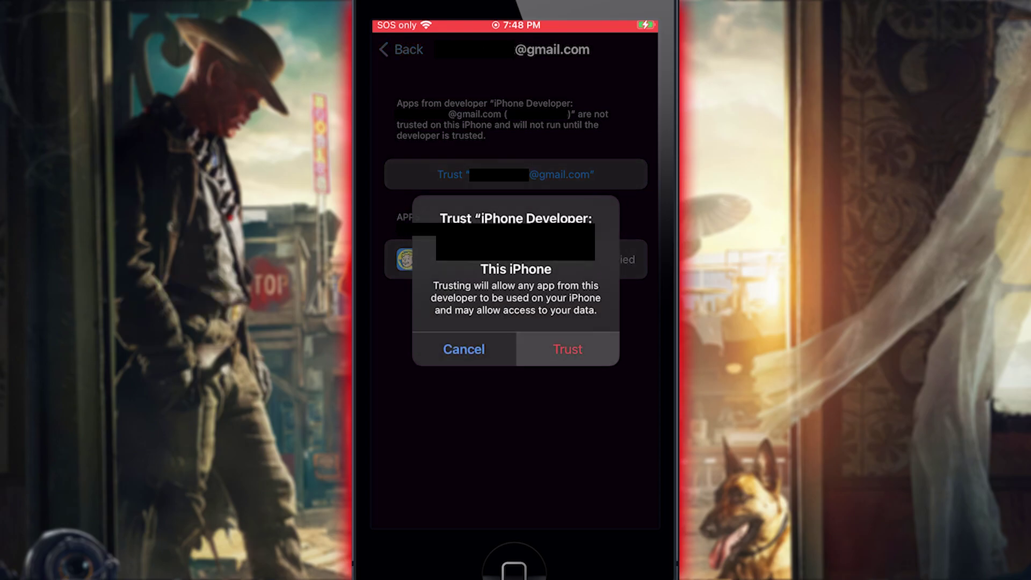
{"action": "left_click", "coordinate": [566, 350]}
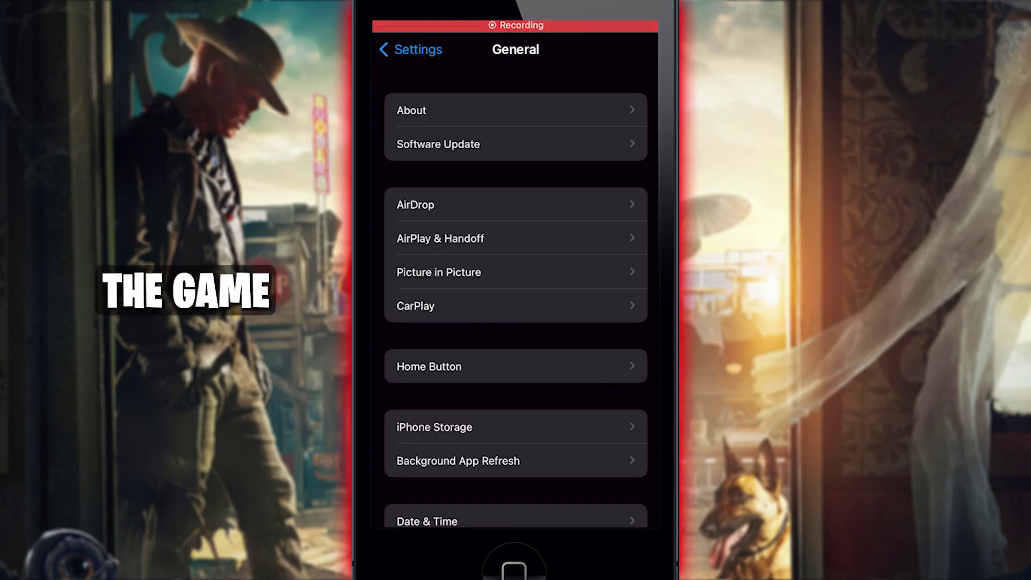
{"action": "left_click", "coordinate": [438, 144]}
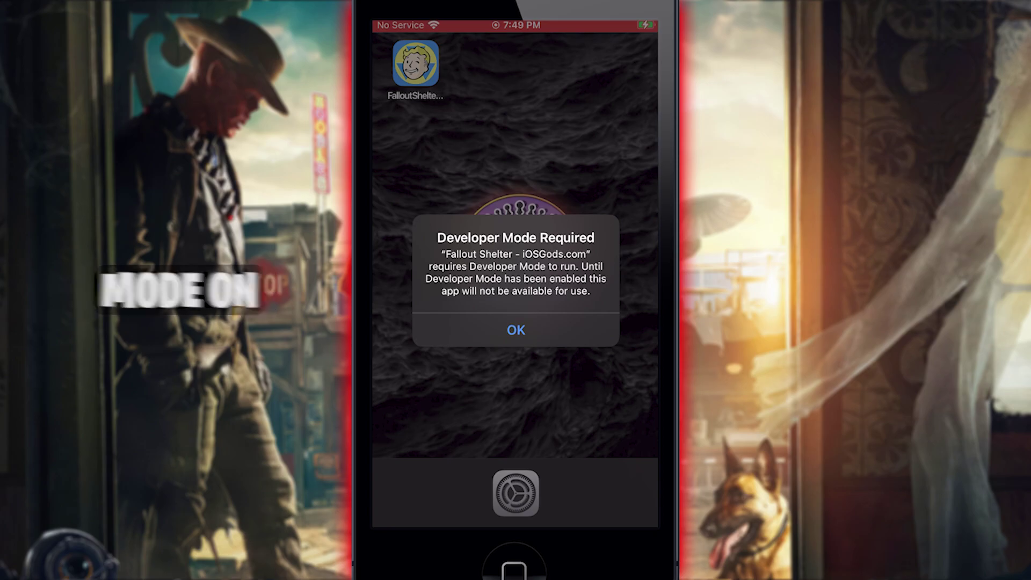
Dismiss the Developer Mode alert and enable Developer Mode in the iPhone's Privacy & Security settings, restarting the device and confirming activation
{"action": "left_click", "coordinate": [516, 330]}
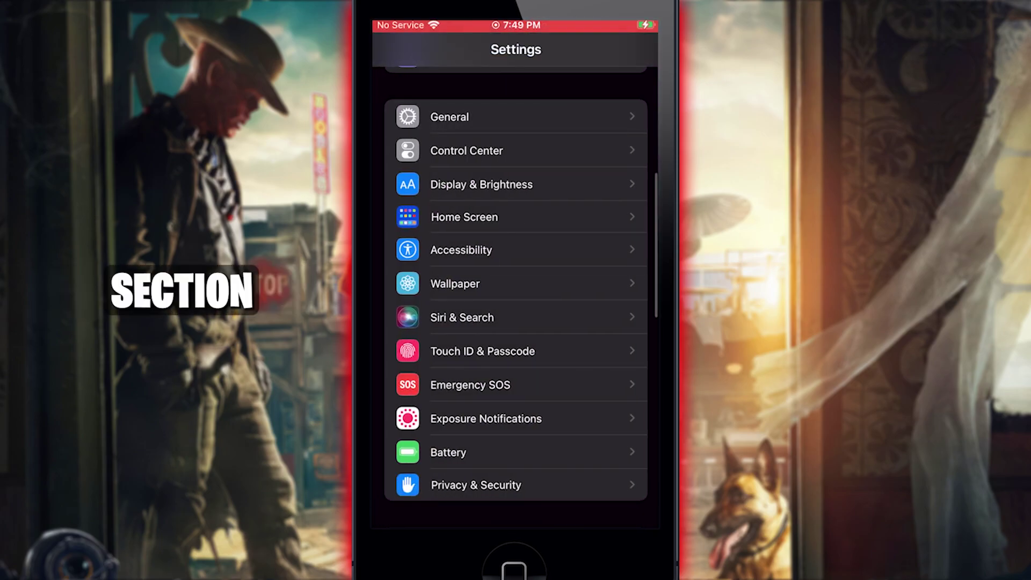
{"action": "left_click", "coordinate": [476, 485]}
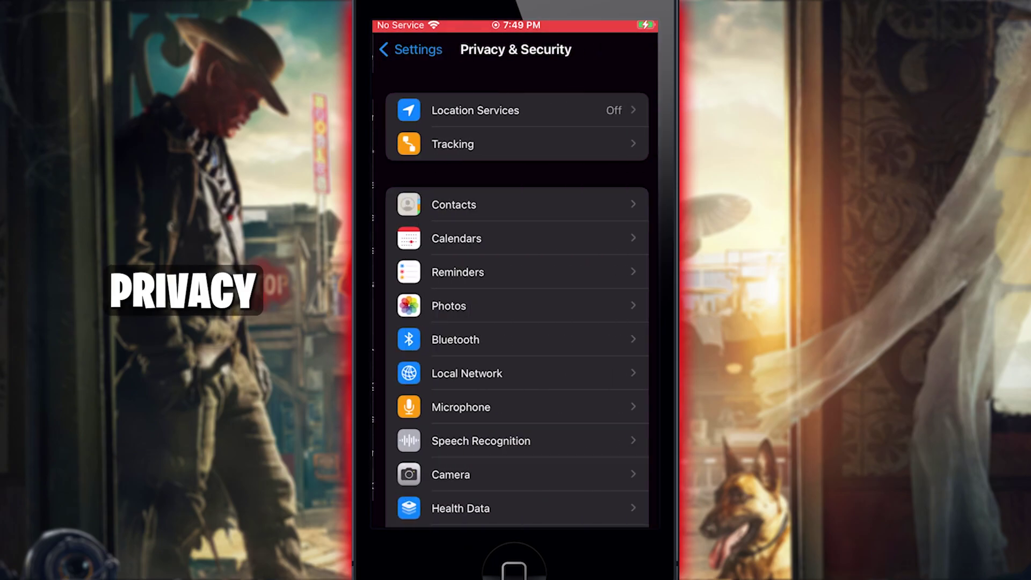
{"action": "scroll", "coordinate": [515, 300], "scroll_direction": "down", "scroll_amount": 10}
{"action": "left_click", "coordinate": [437, 449]}
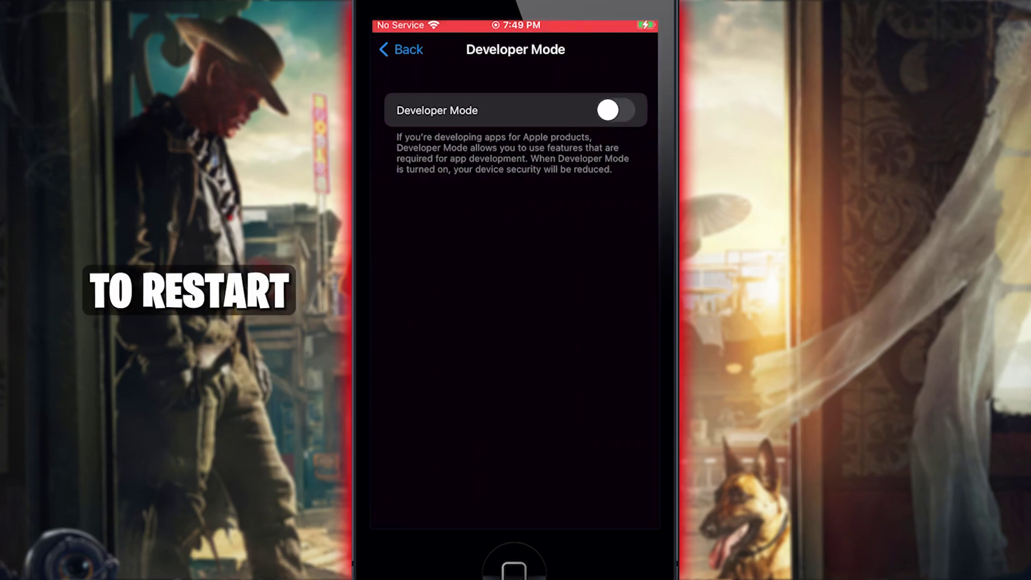
{"action": "left_click", "coordinate": [615, 110]}
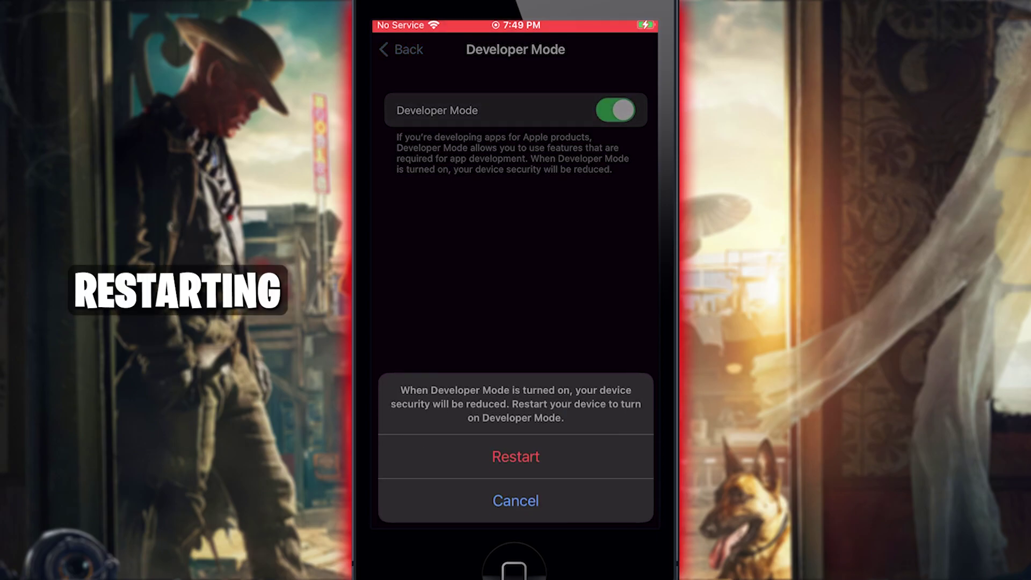
{"action": "left_click", "coordinate": [515, 456]}
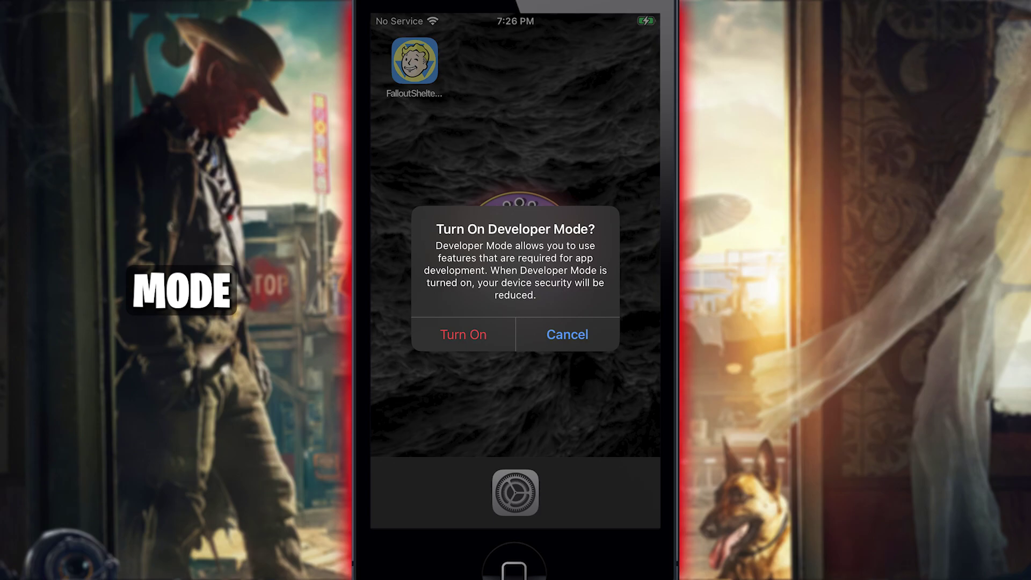
{"action": "left_click", "coordinate": [463, 334]}
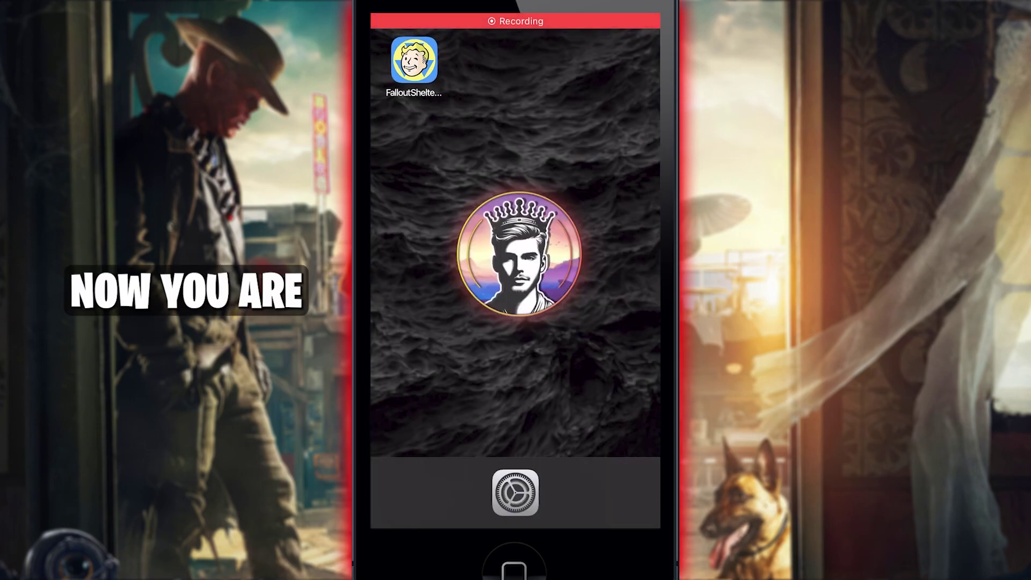